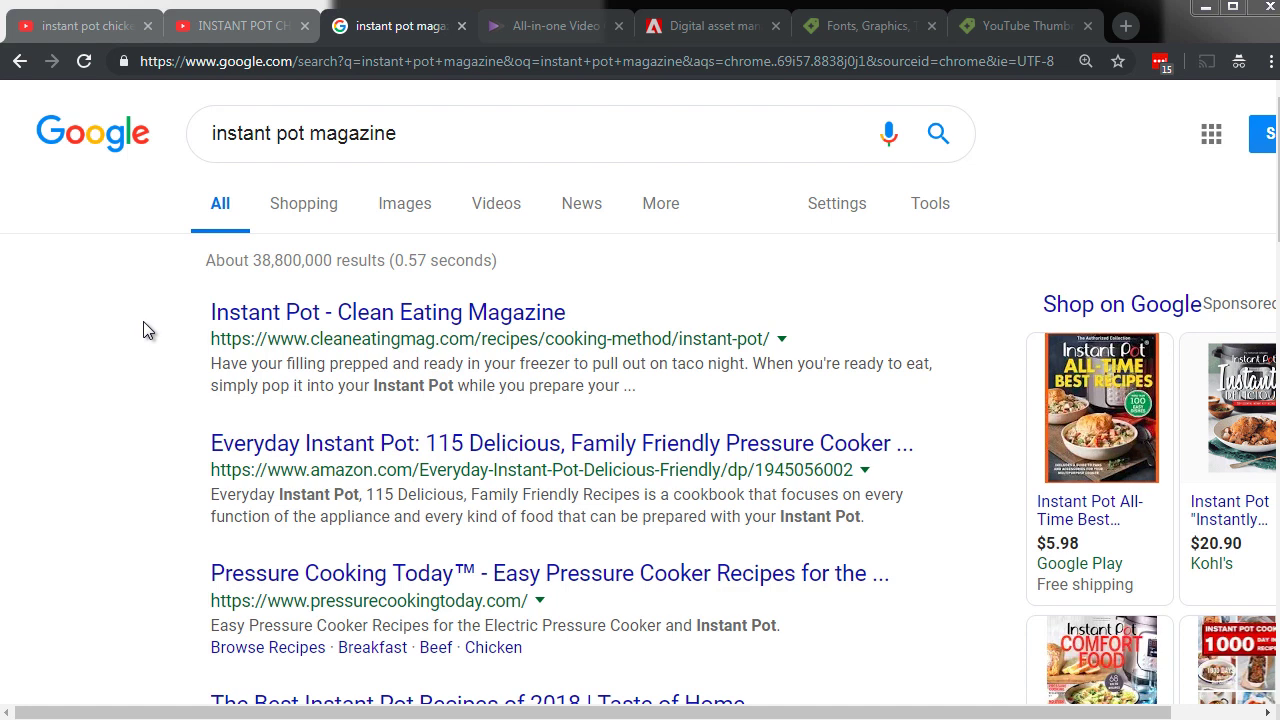
# Step: Bring the keyword notes forward and select the main keyword 'instant pot chicken'
pyautogui.hotkey('alt', 'Tab')
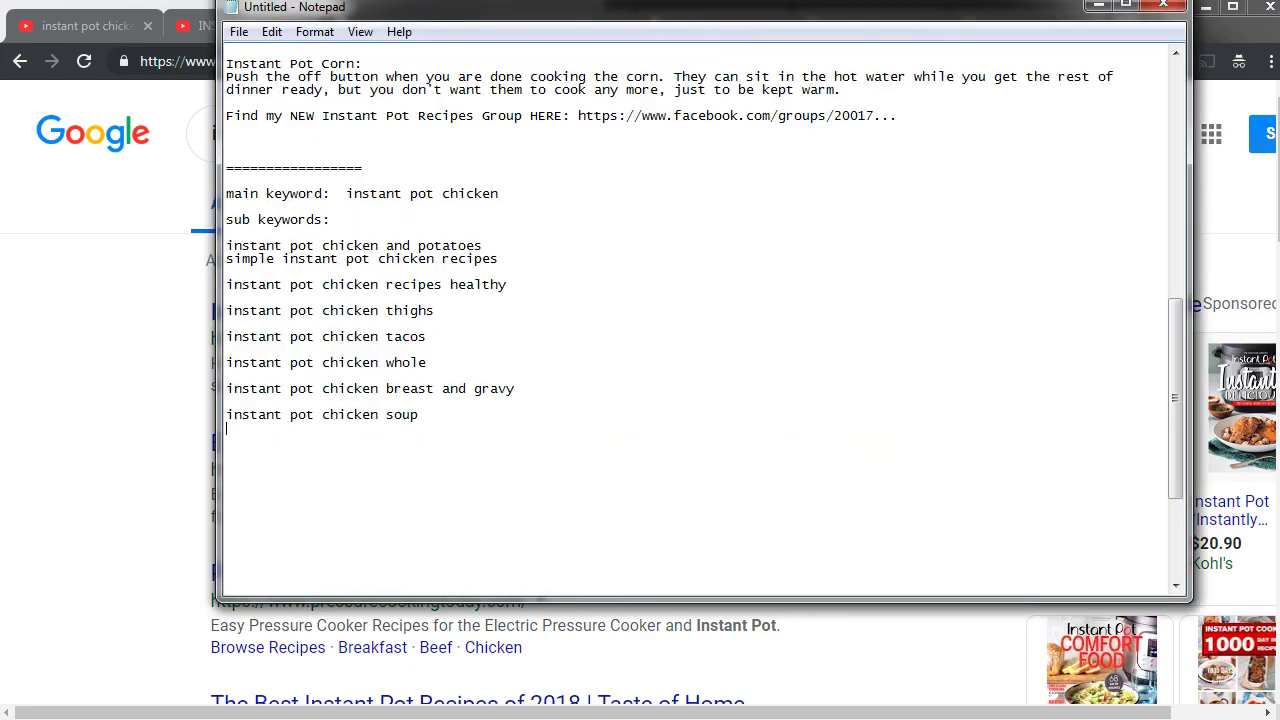
pyautogui.scroll(4, 346, 375)
pyautogui.scroll(6, 346, 375)
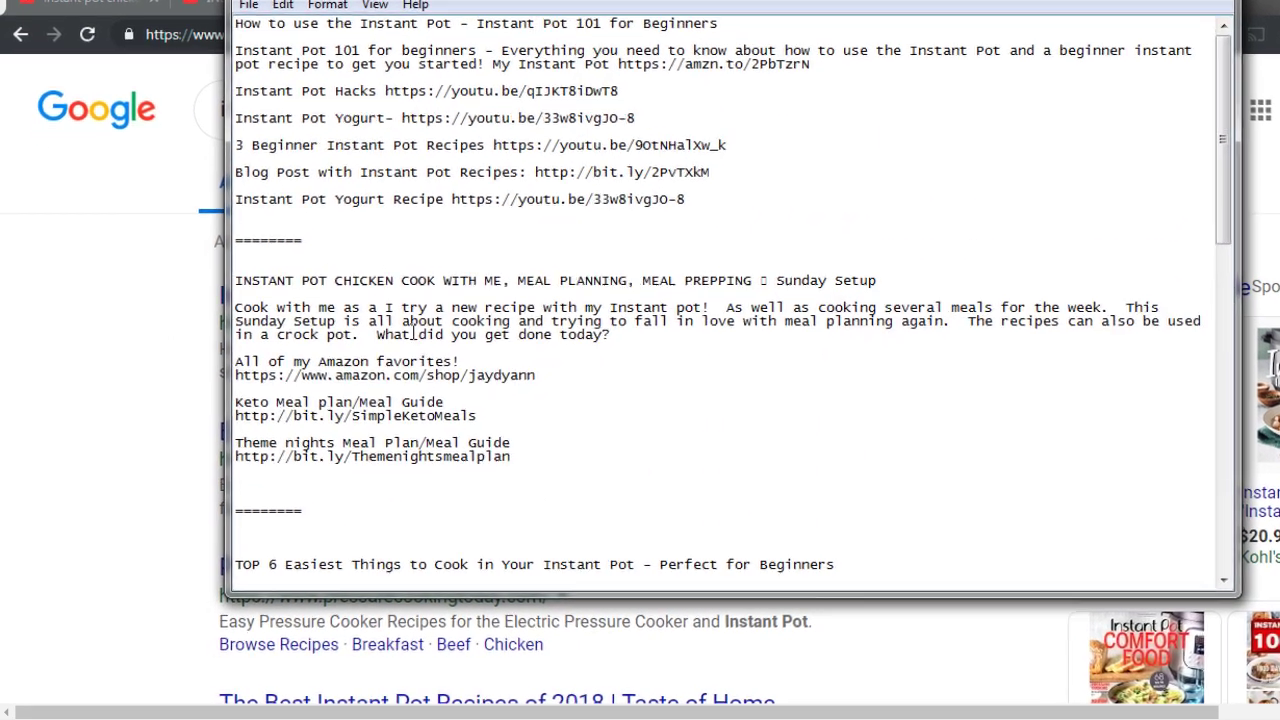
pyautogui.scroll(-4, 412, 333)
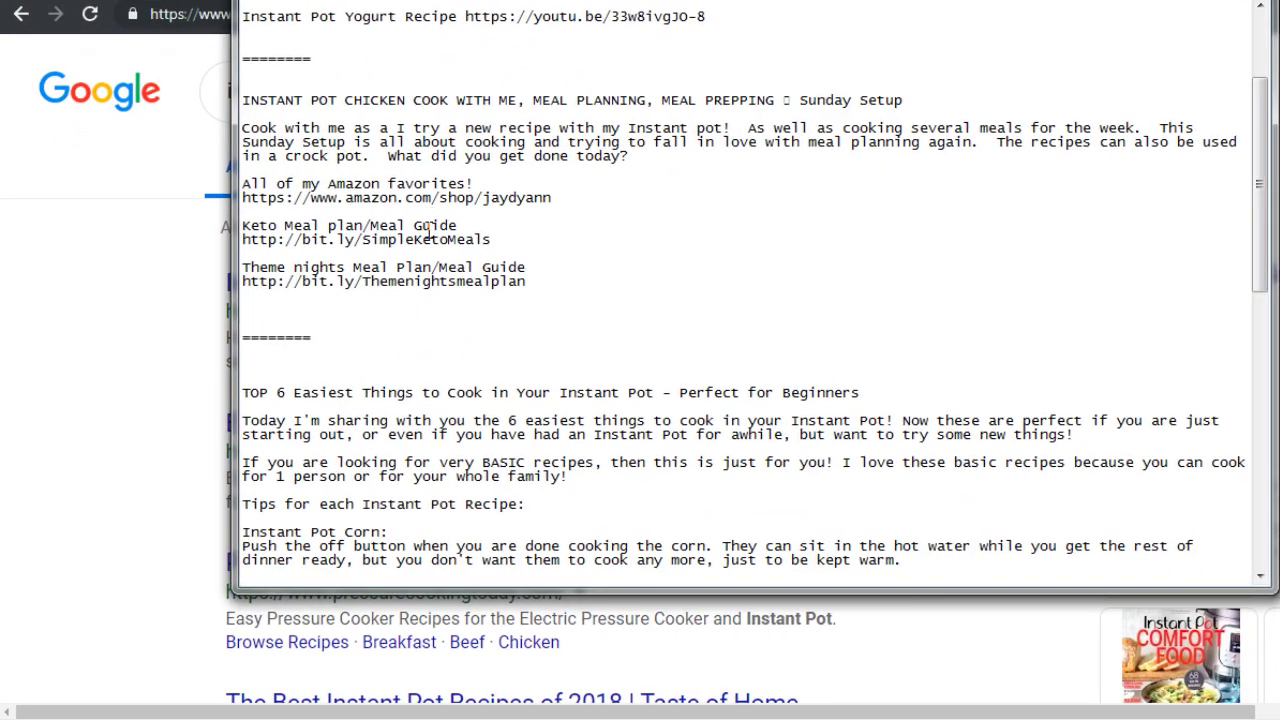
pyautogui.scroll(-11, 430, 232)
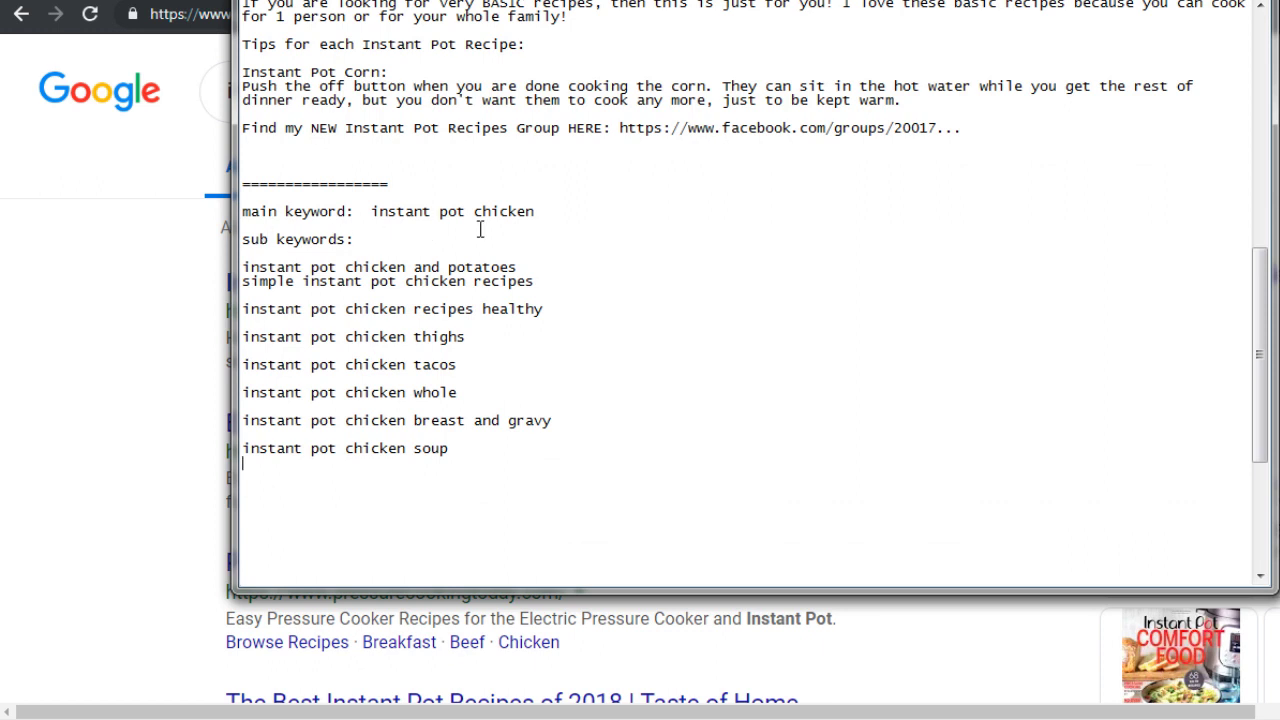
pyautogui.moveTo(537, 211); pyautogui.dragTo(375, 206)
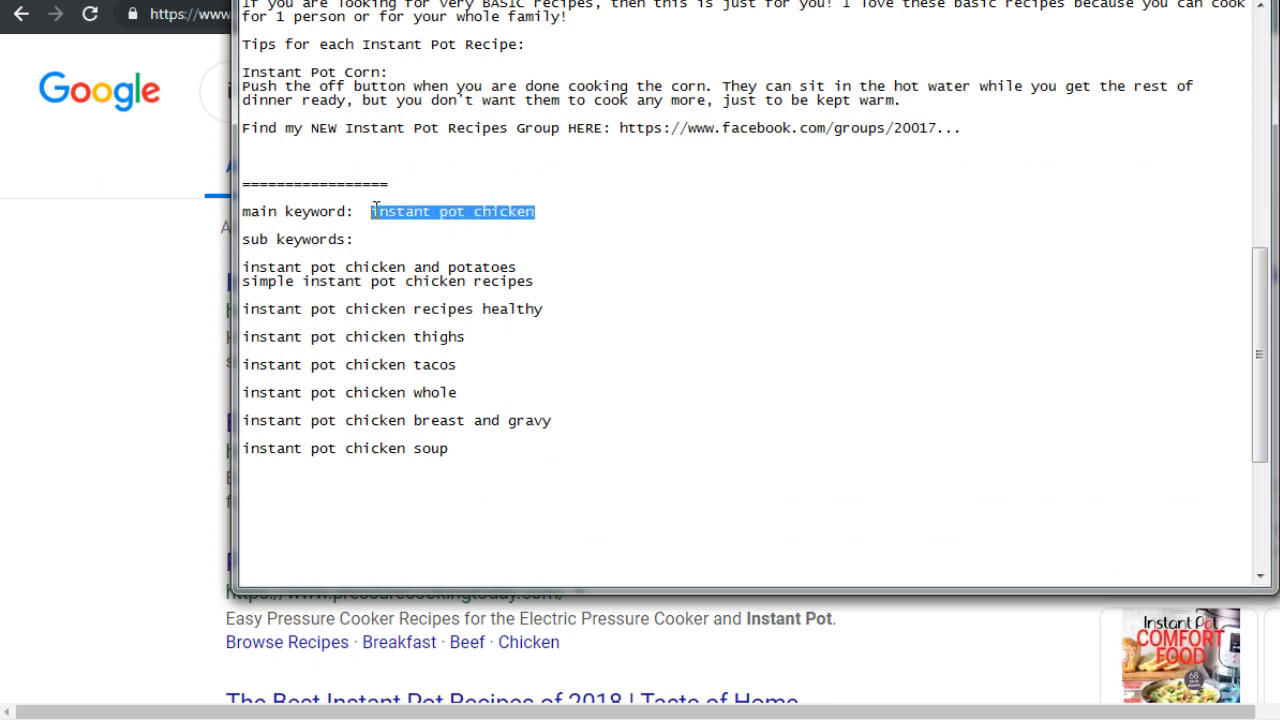
# Step: Add a 'target audience: beginners' line below the main keyword, then return to the Google results
pyautogui.click(584, 212)
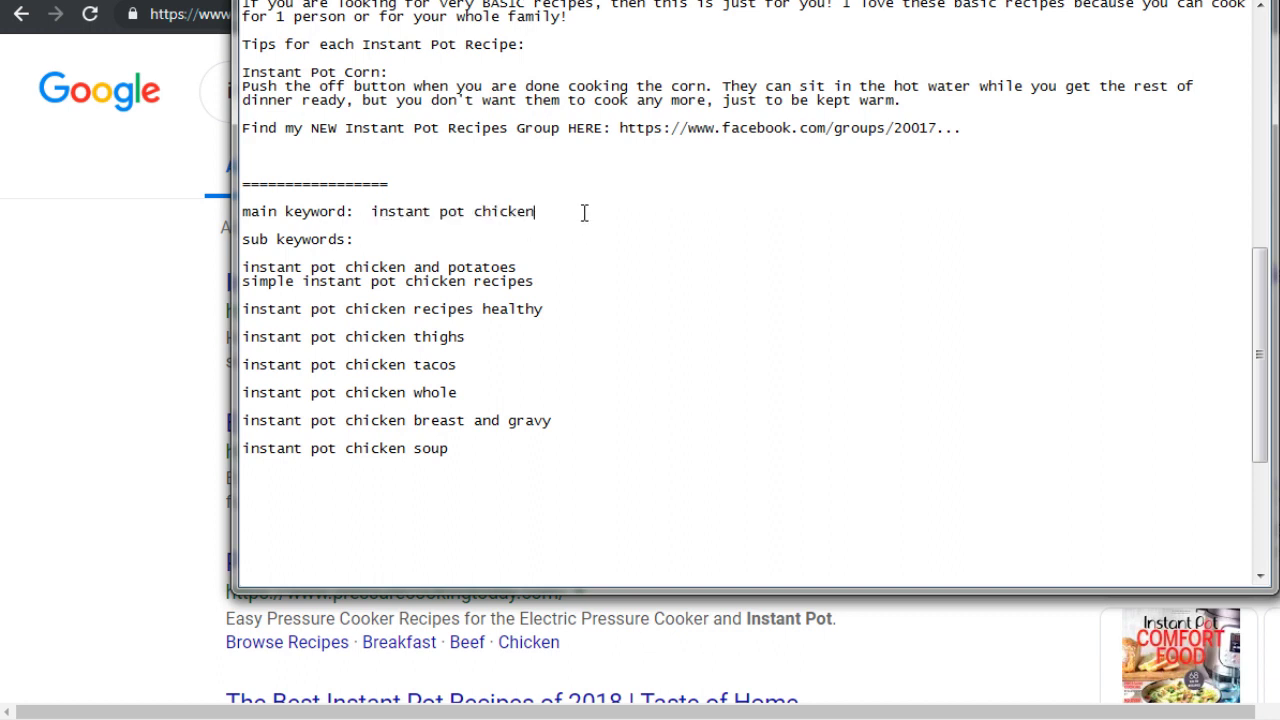
pyautogui.press('Return')
pyautogui.press('Return')
pyautogui.write('t')
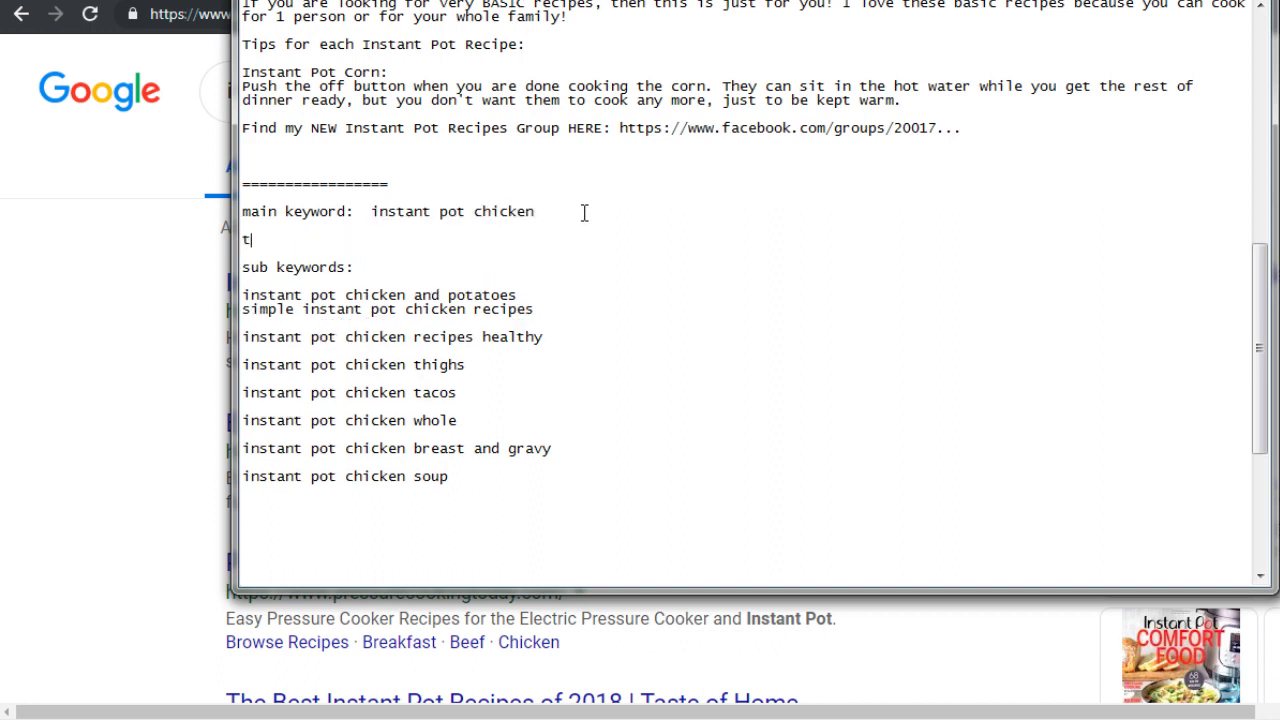
pyautogui.write('arget audience:  ')
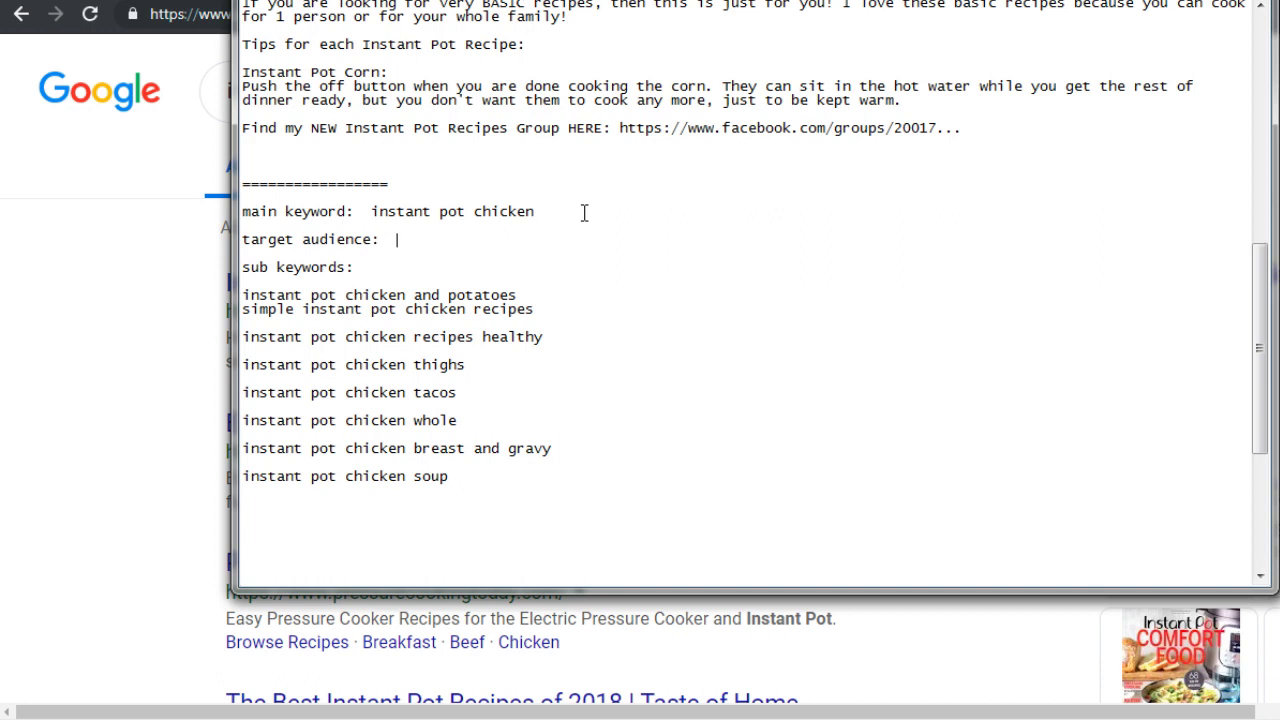
pyautogui.write('beginners')
pyautogui.click(127, 145)
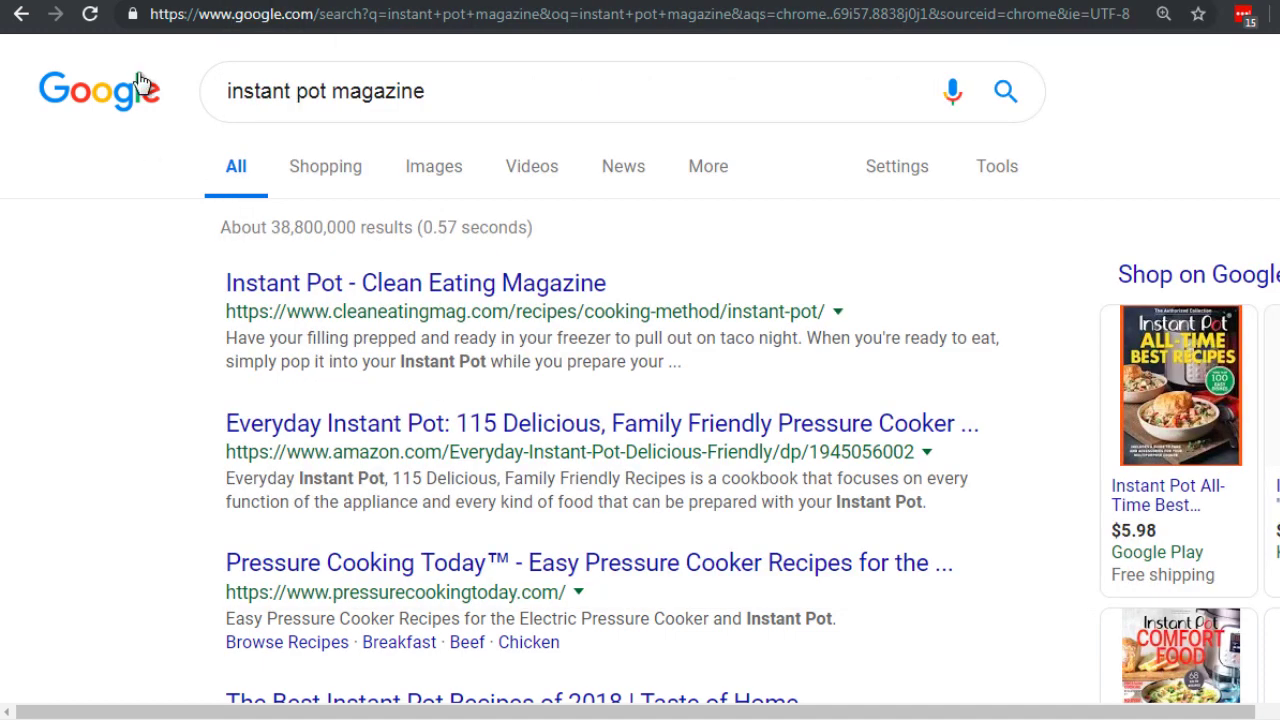
pyautogui.click(130, 4)
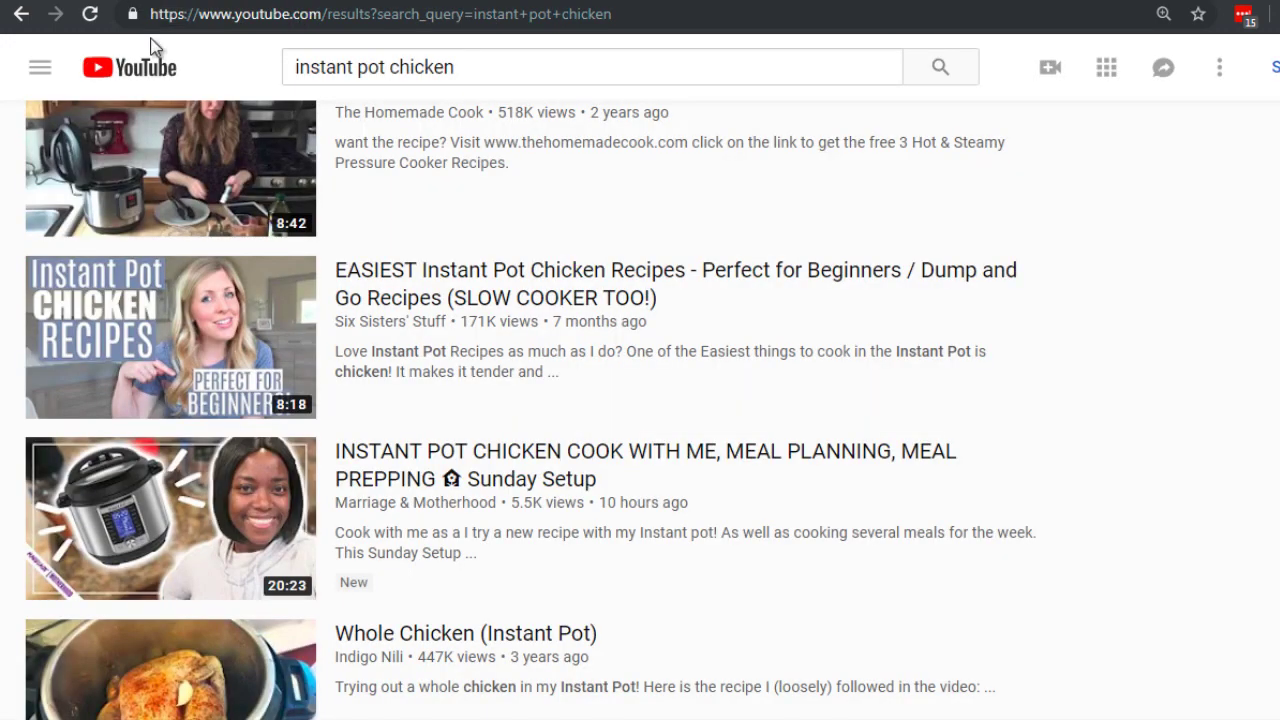
pyautogui.scroll(2, 426, 200)
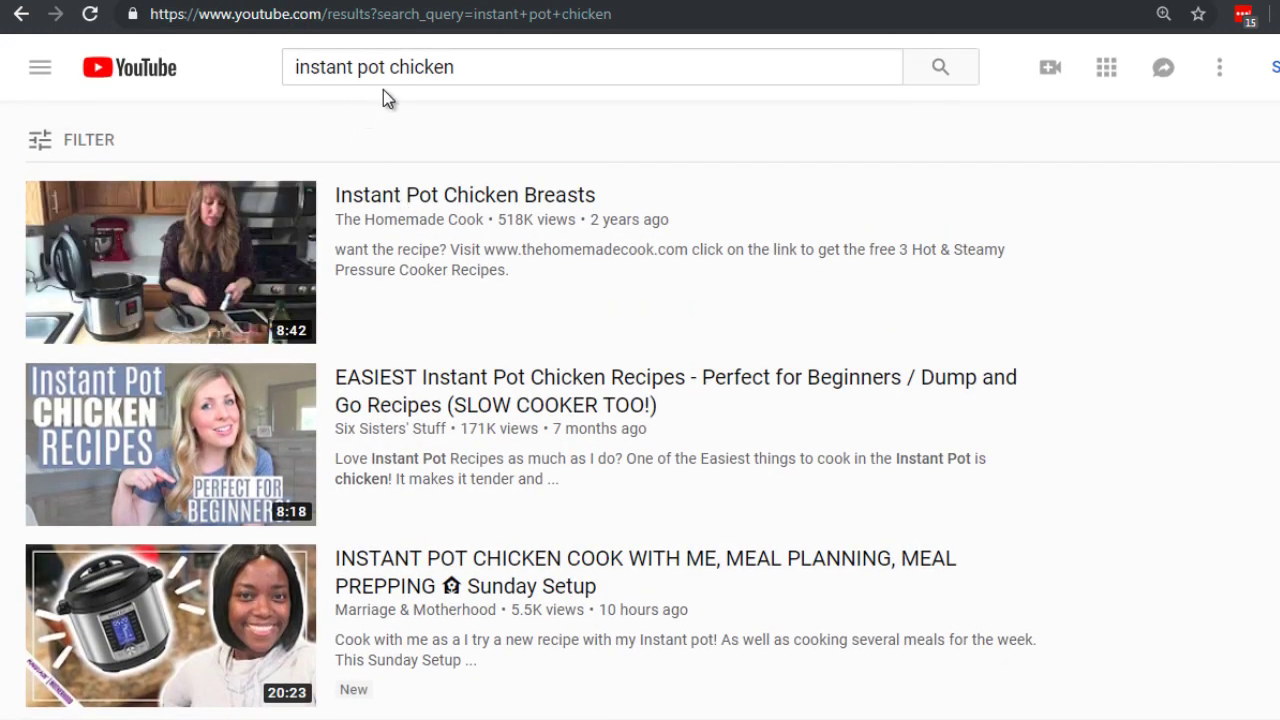
pyautogui.scroll(-6, 411, 214)
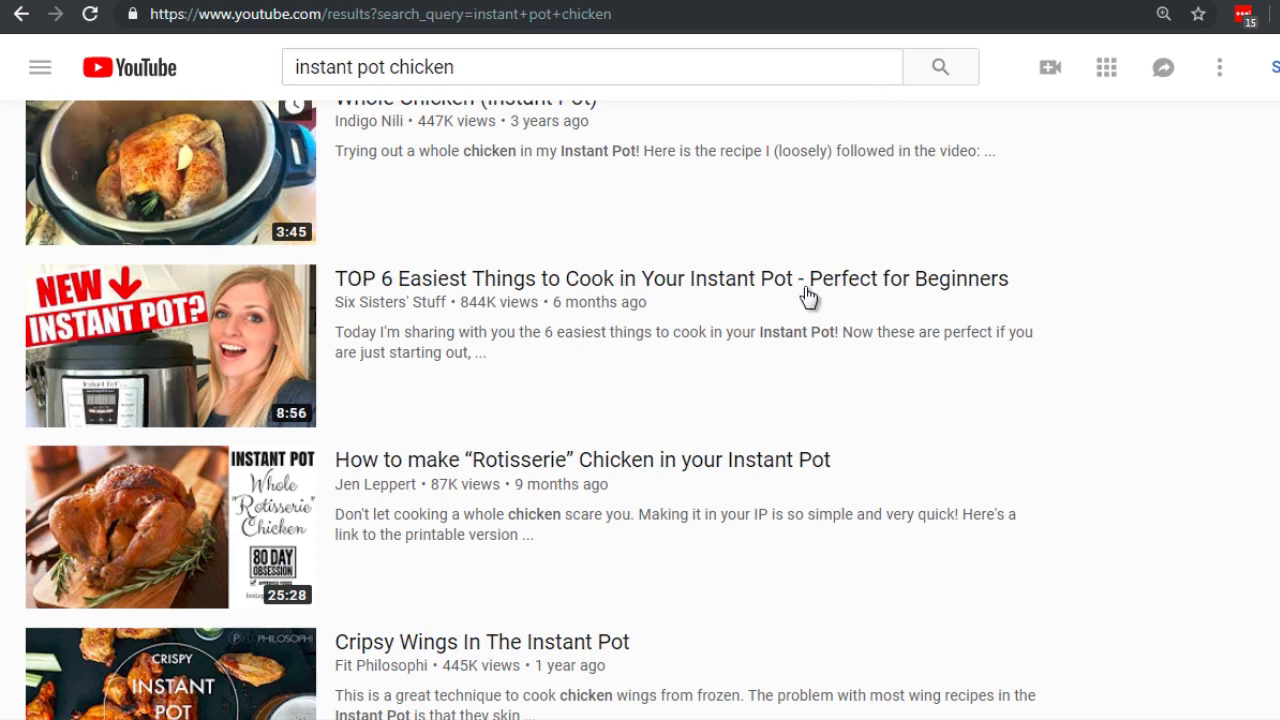
pyautogui.moveTo(806, 296)
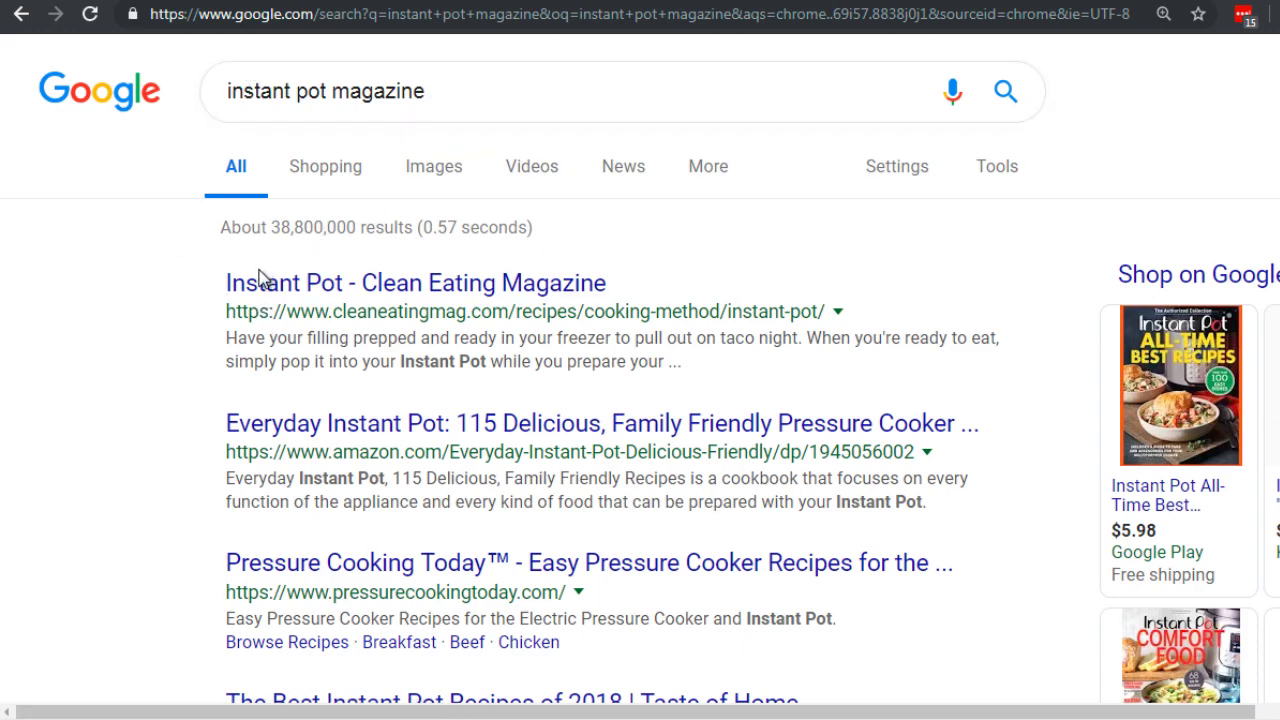
# Step: Open the Instant Pot All-Time Best Recipes shopping result link in a new tab
pyautogui.scroll(-1, 190, 322)
pyautogui.moveTo(460, 711); pyautogui.dragTo(545, 711)
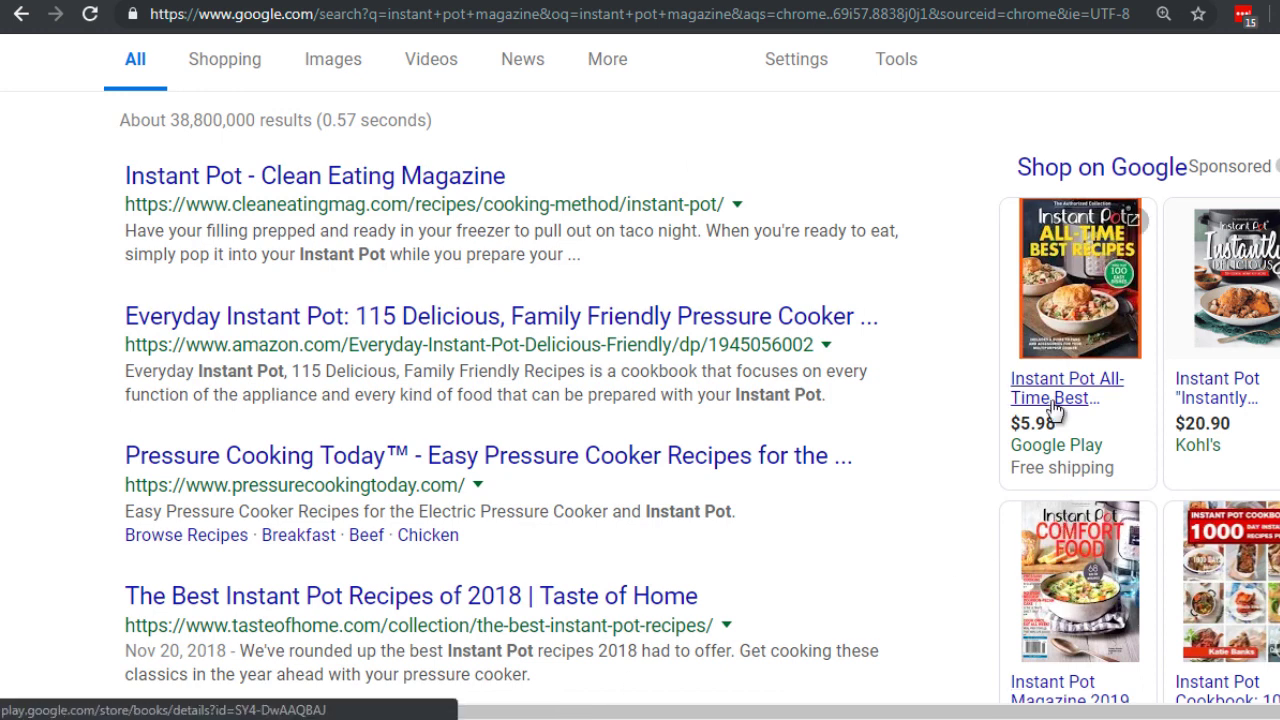
pyautogui.moveTo(1068, 243)
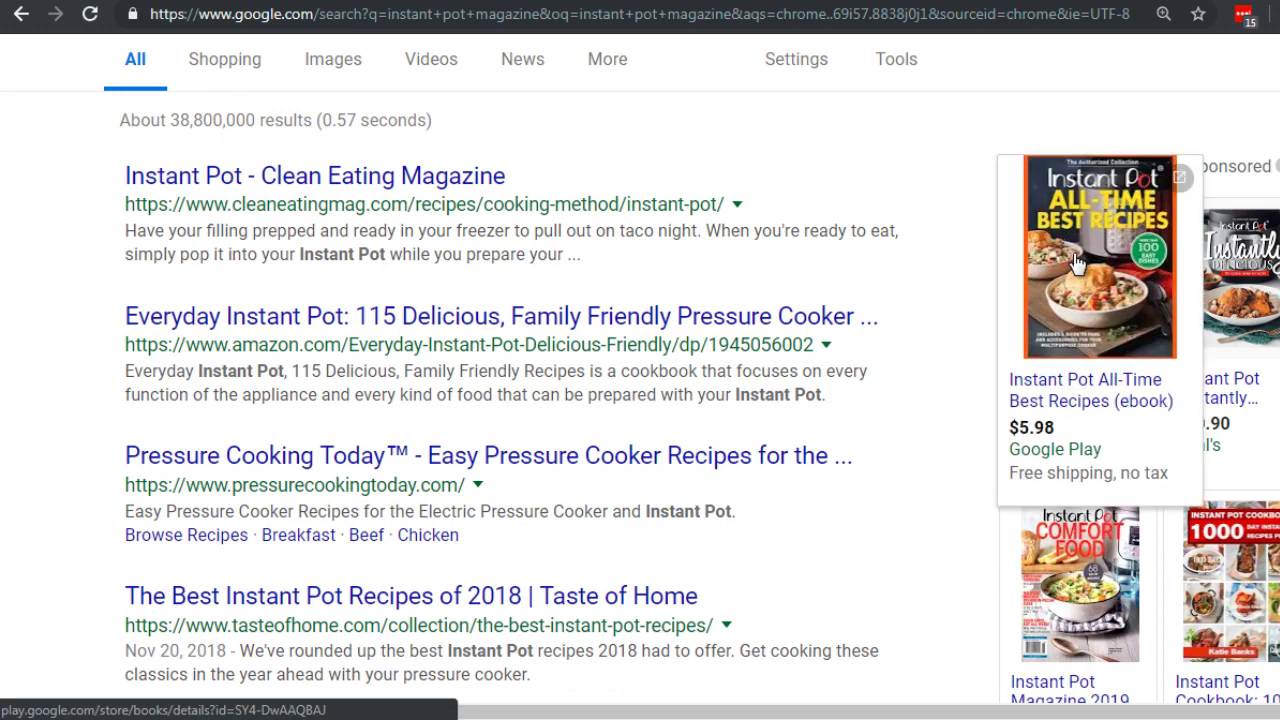
pyautogui.rightClick(1079, 401)
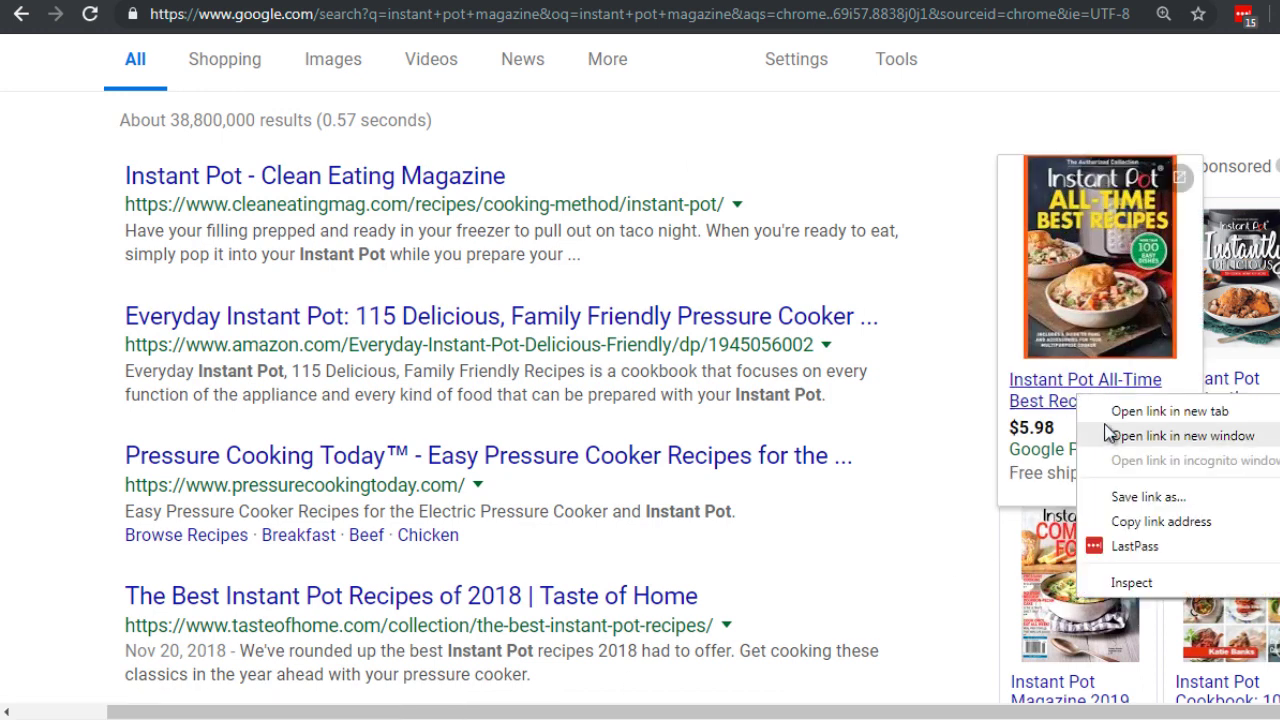
pyautogui.click(1106, 420)
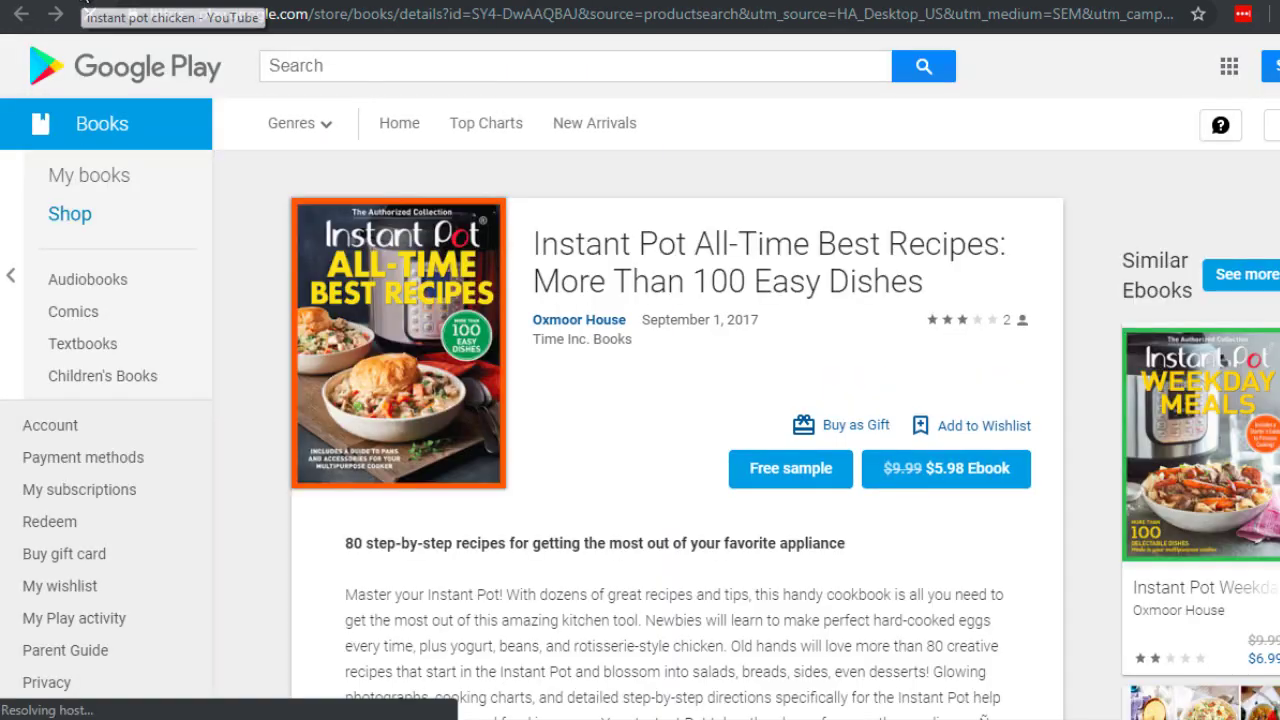
# Step: Start the free sample of the $5.98 Instant Pot All-Time Best Recipes ebook
pyautogui.scroll(-4, 600, 440)
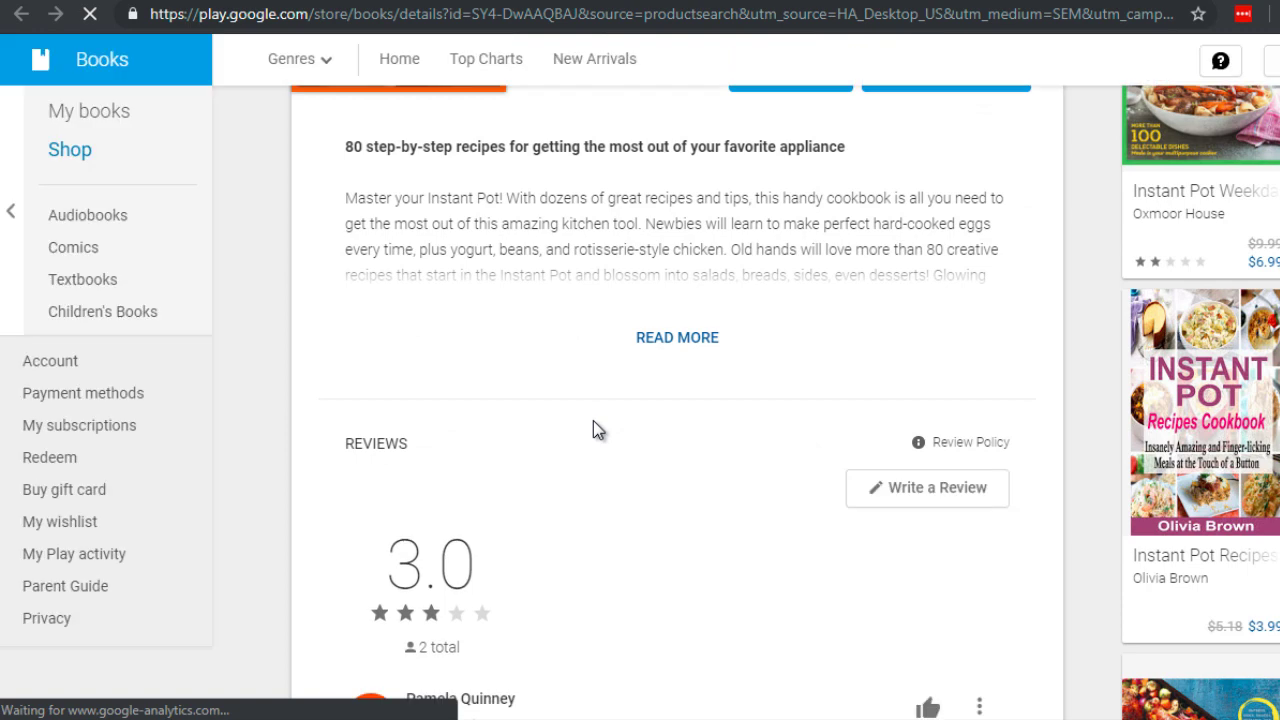
pyautogui.scroll(4, 640, 365)
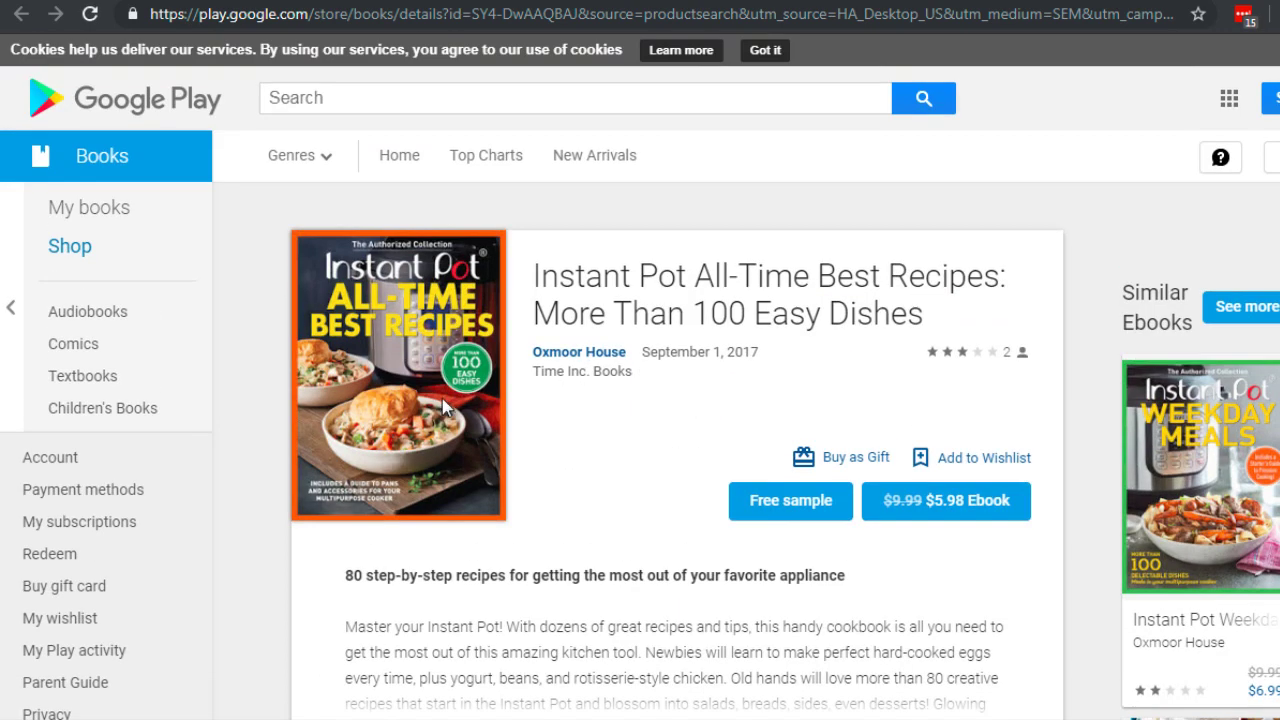
pyautogui.click(779, 505)
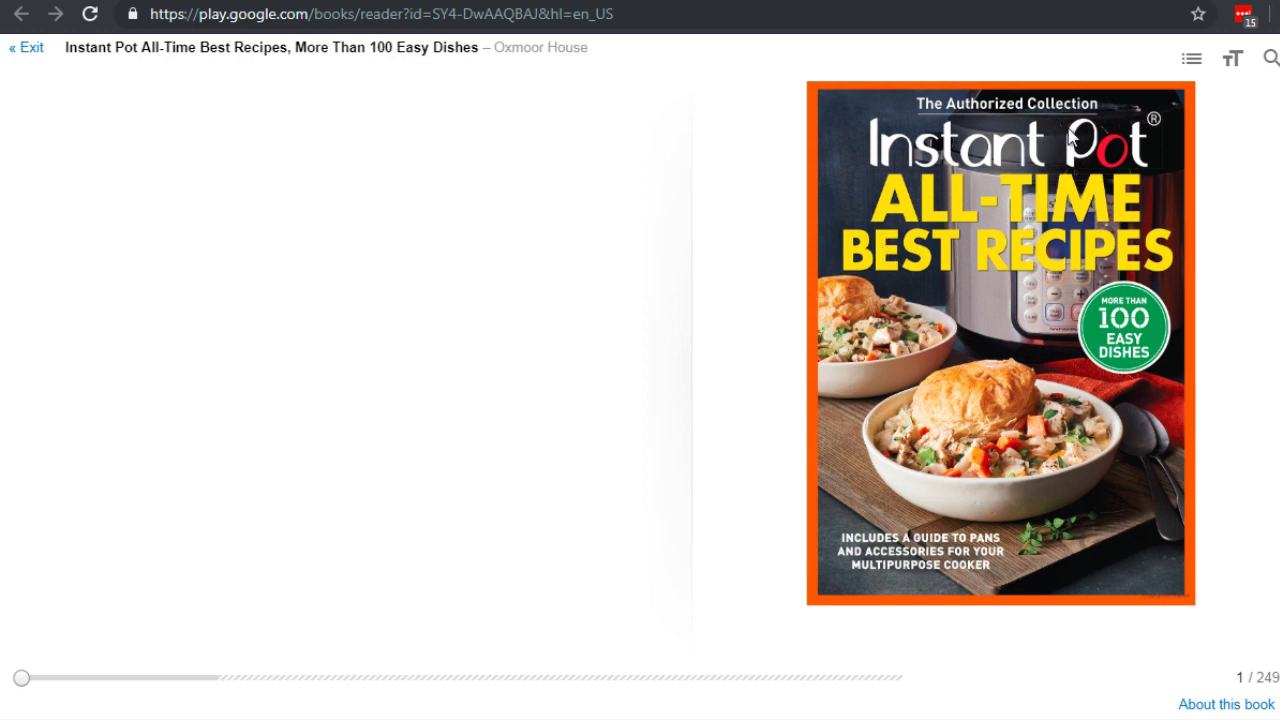
# Step: Page forward to the WELCOME spread on pages 3–5, then go back to the search results
pyautogui.click(1217, 263)
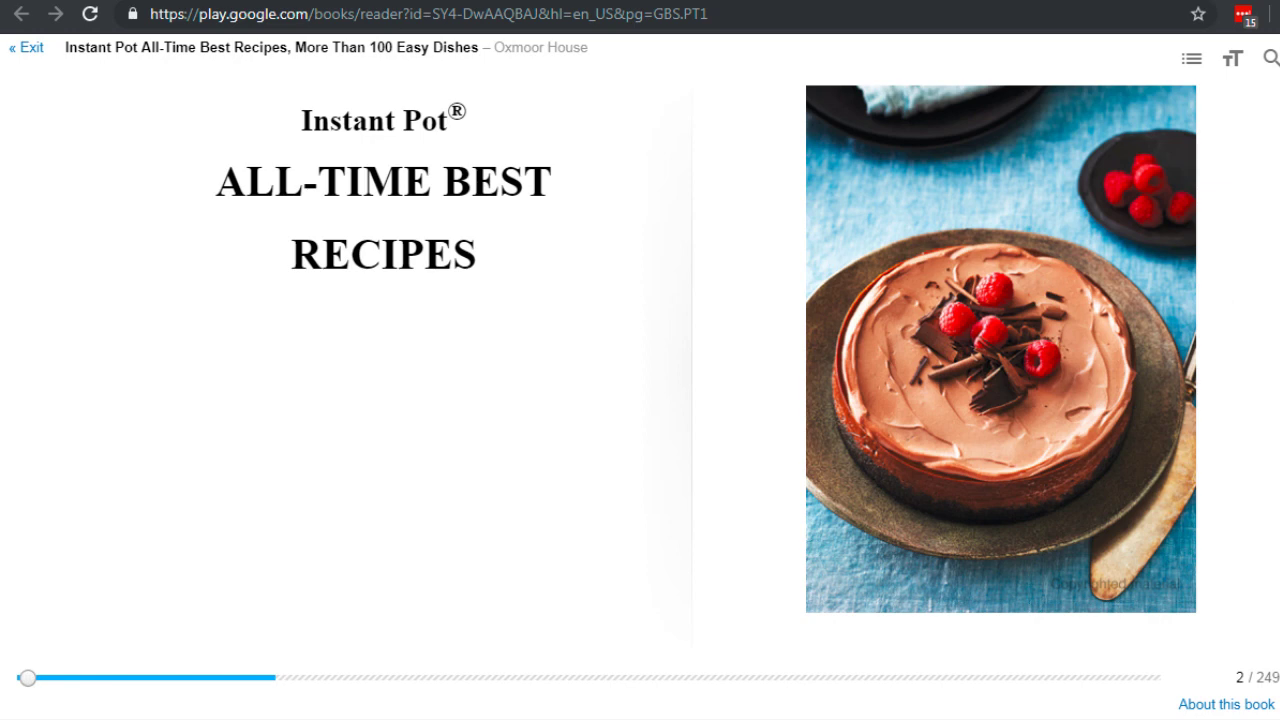
pyautogui.press('Right')
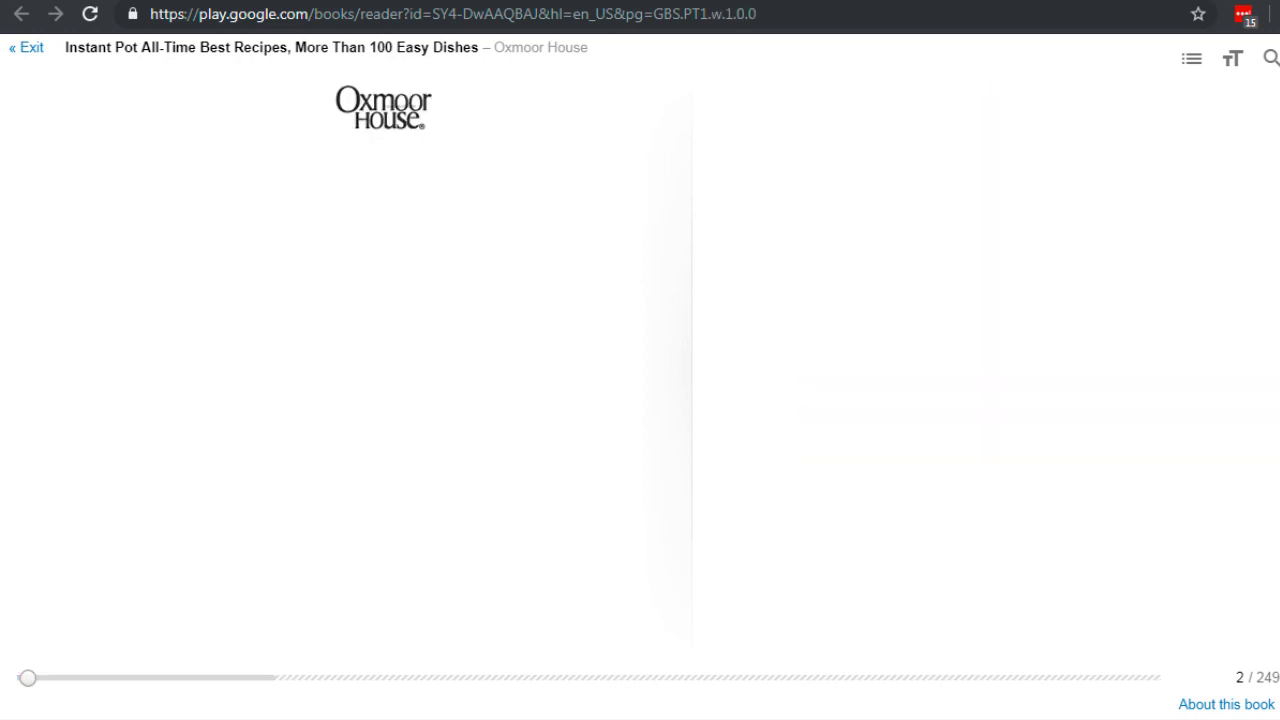
pyautogui.press('Right')
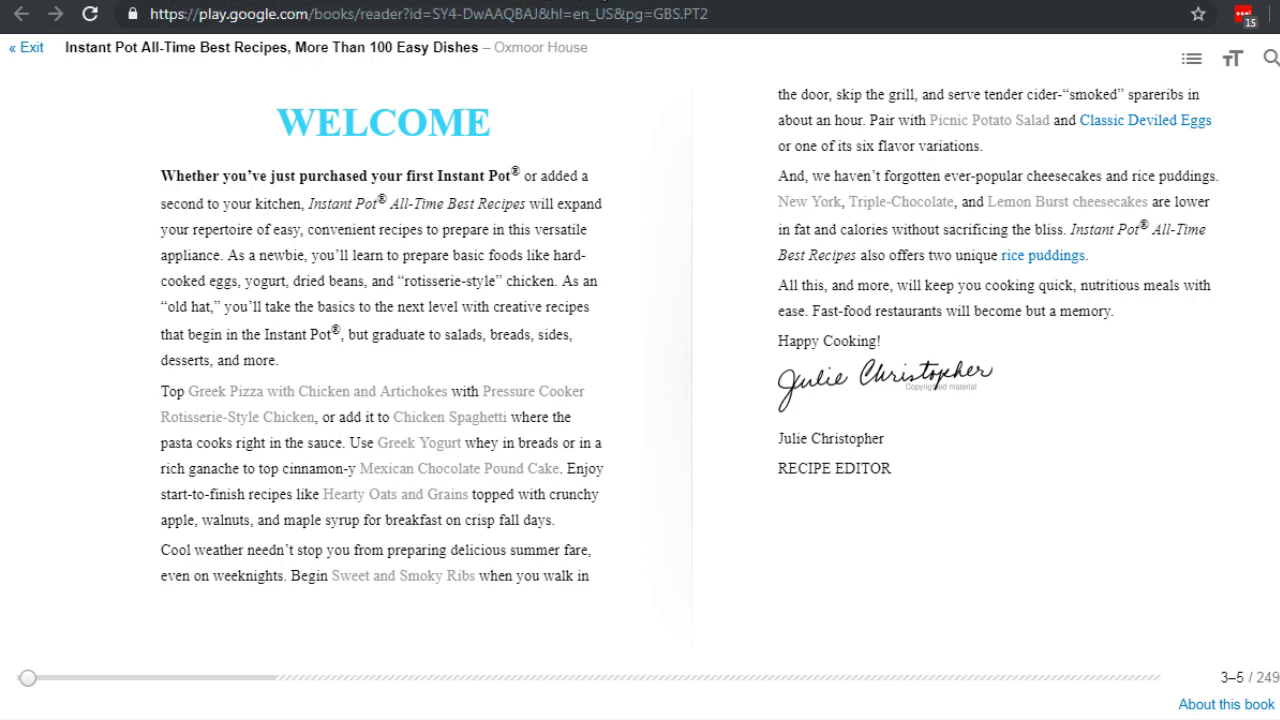
pyautogui.hotkey('alt', 'Left')
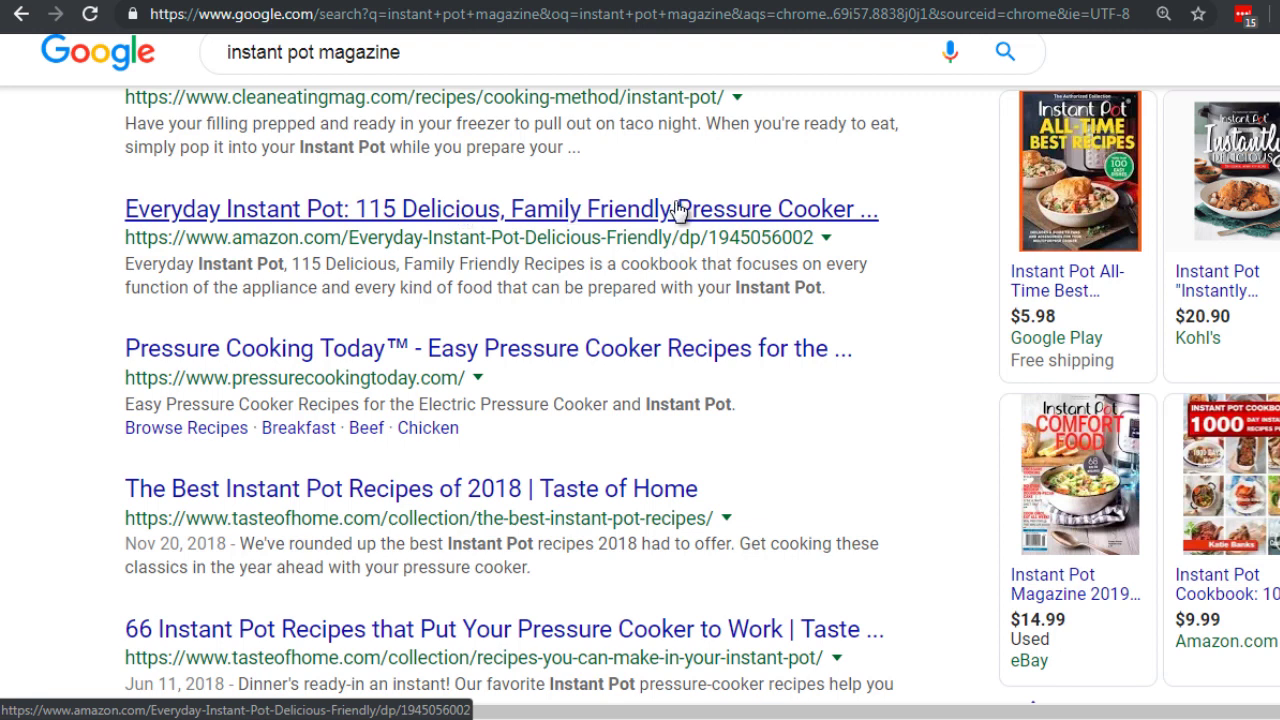
# Step: Scroll down through the instant pot magazine results and back up again
pyautogui.moveTo(1066, 228)
pyautogui.scroll(-1, 110, 328)
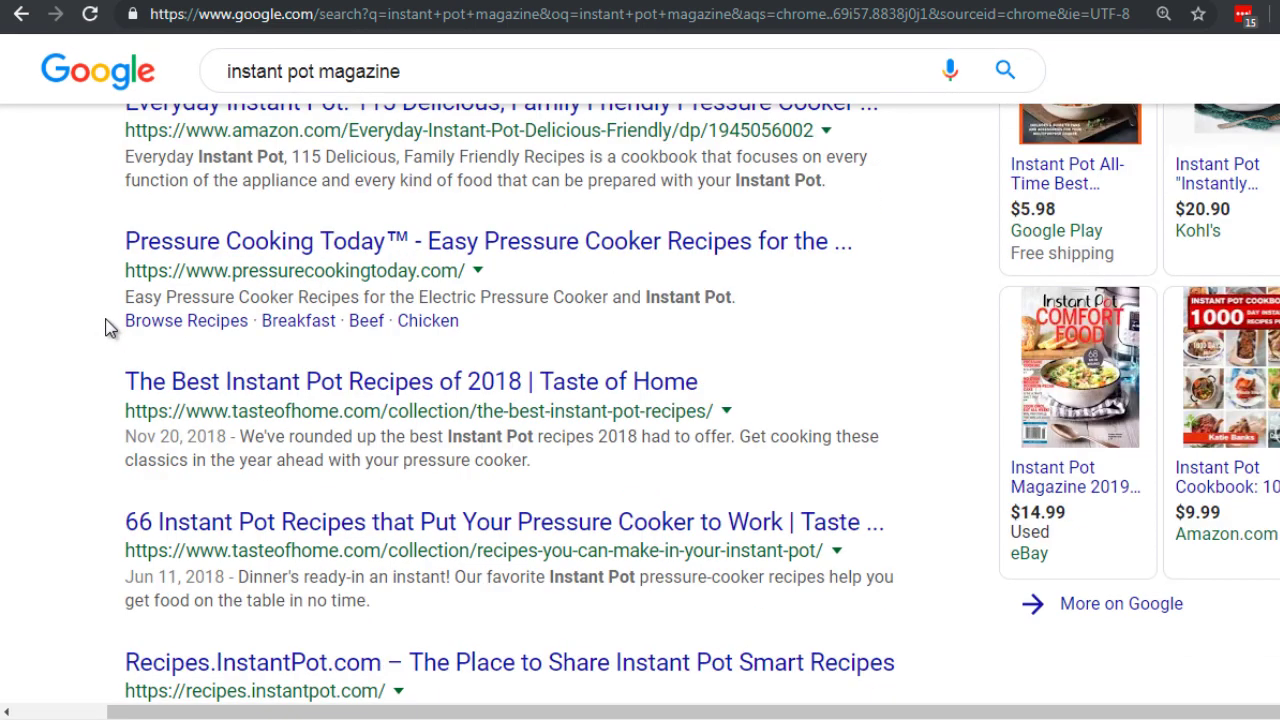
pyautogui.scroll(-2, 110, 322)
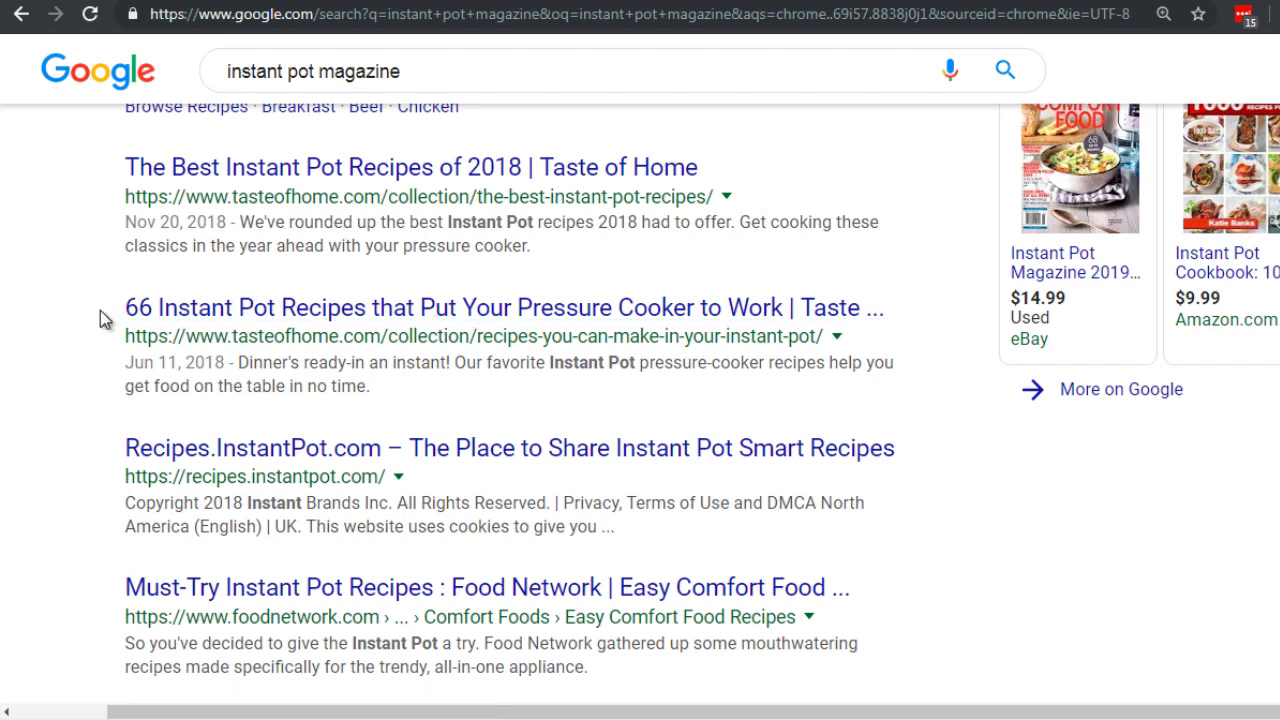
pyautogui.scroll(-4, 100, 311)
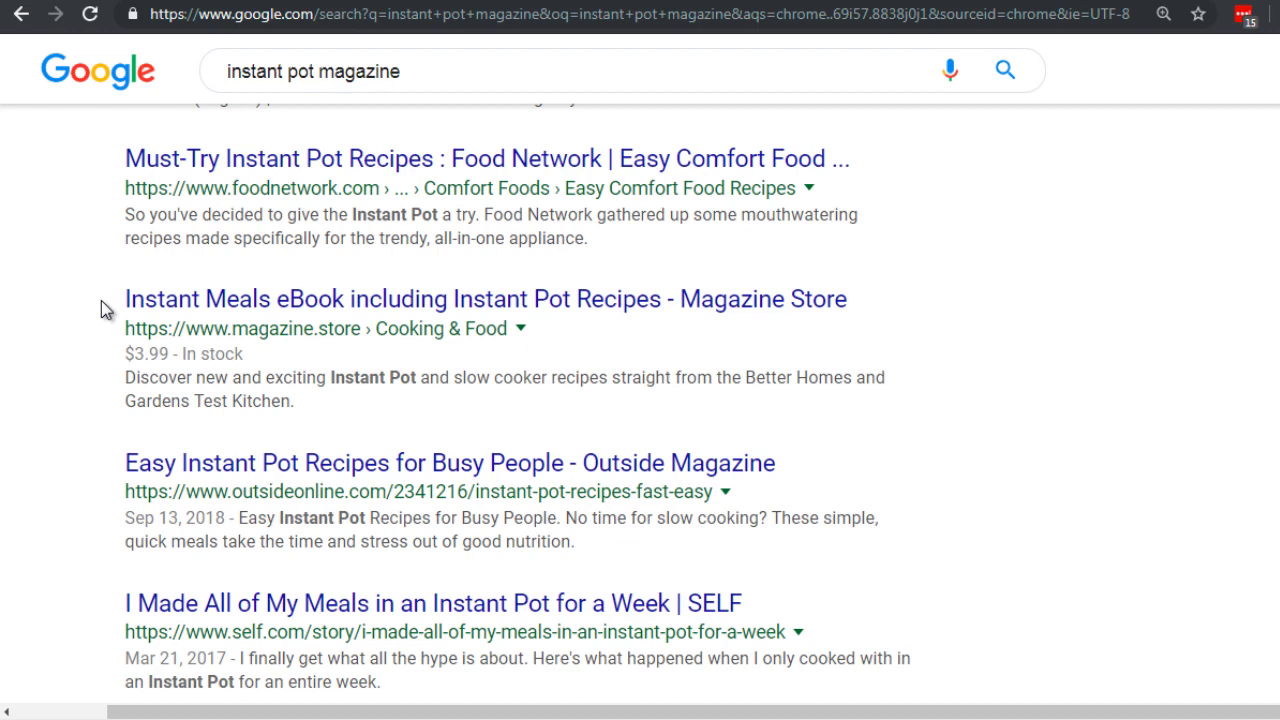
pyautogui.scroll(2, 101, 305)
pyautogui.scroll(1, 90, 299)
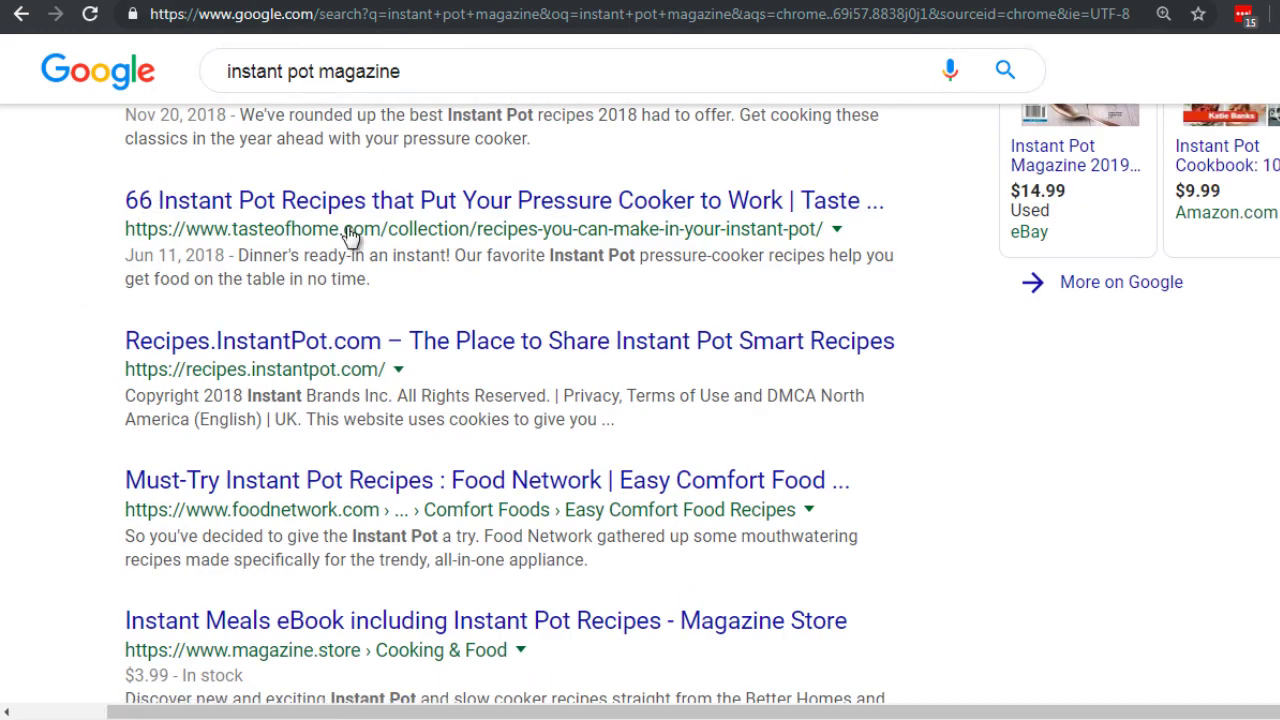
pyautogui.scroll(3, 591, 266)
pyautogui.scroll(2, 591, 263)
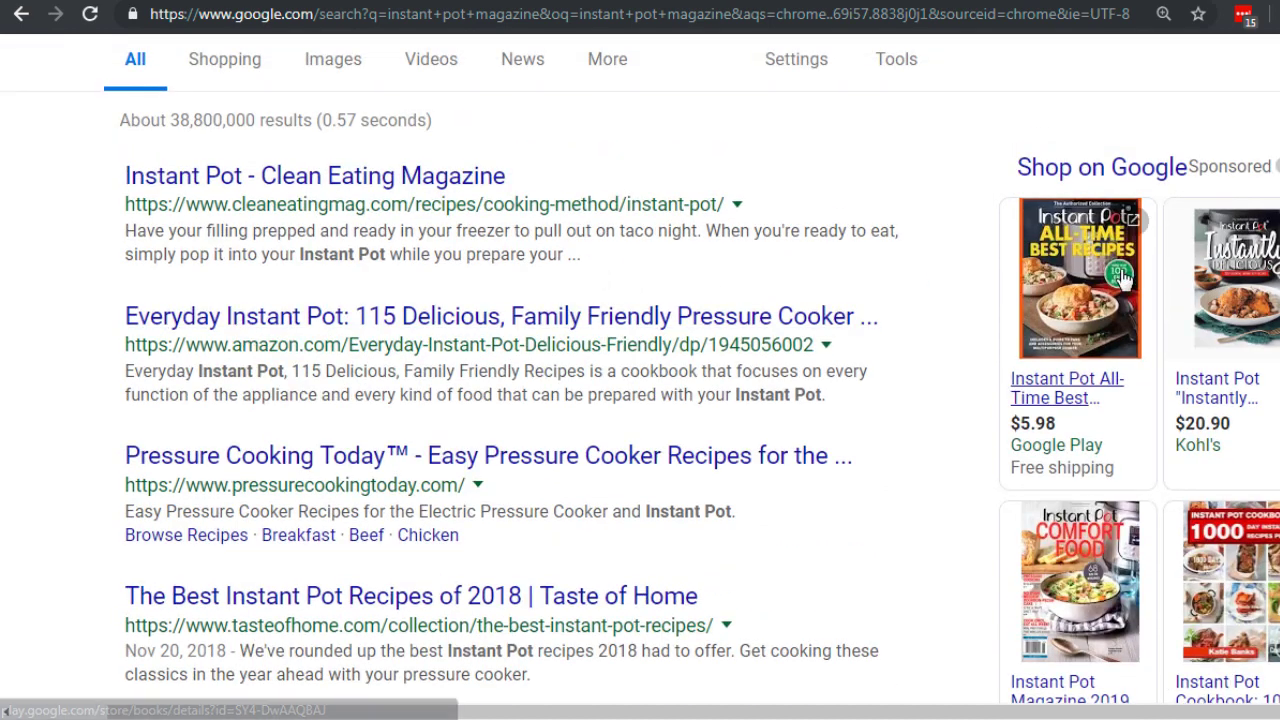
# Step: Look over the Shop on Google ad thumbnails, then bring the Notepad research notes forward
pyautogui.moveTo(1124, 283)
pyautogui.scroll(1, 982, 350)
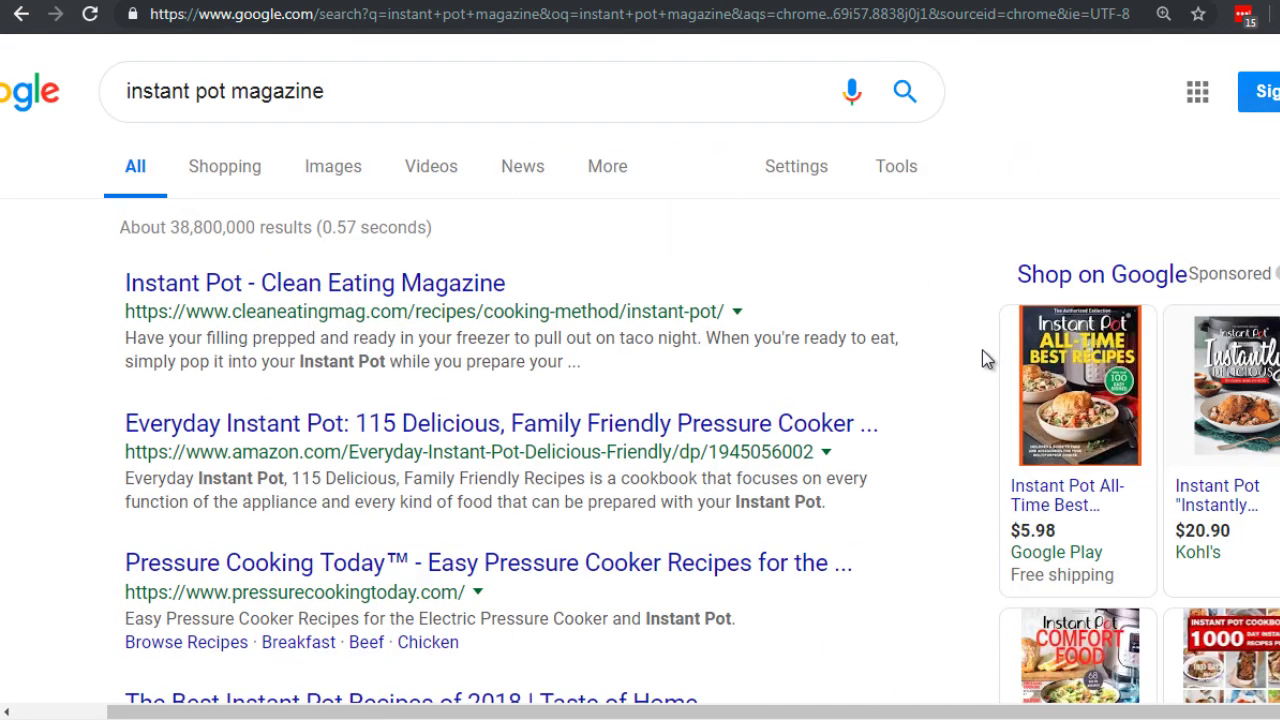
pyautogui.scroll(-1, 982, 350)
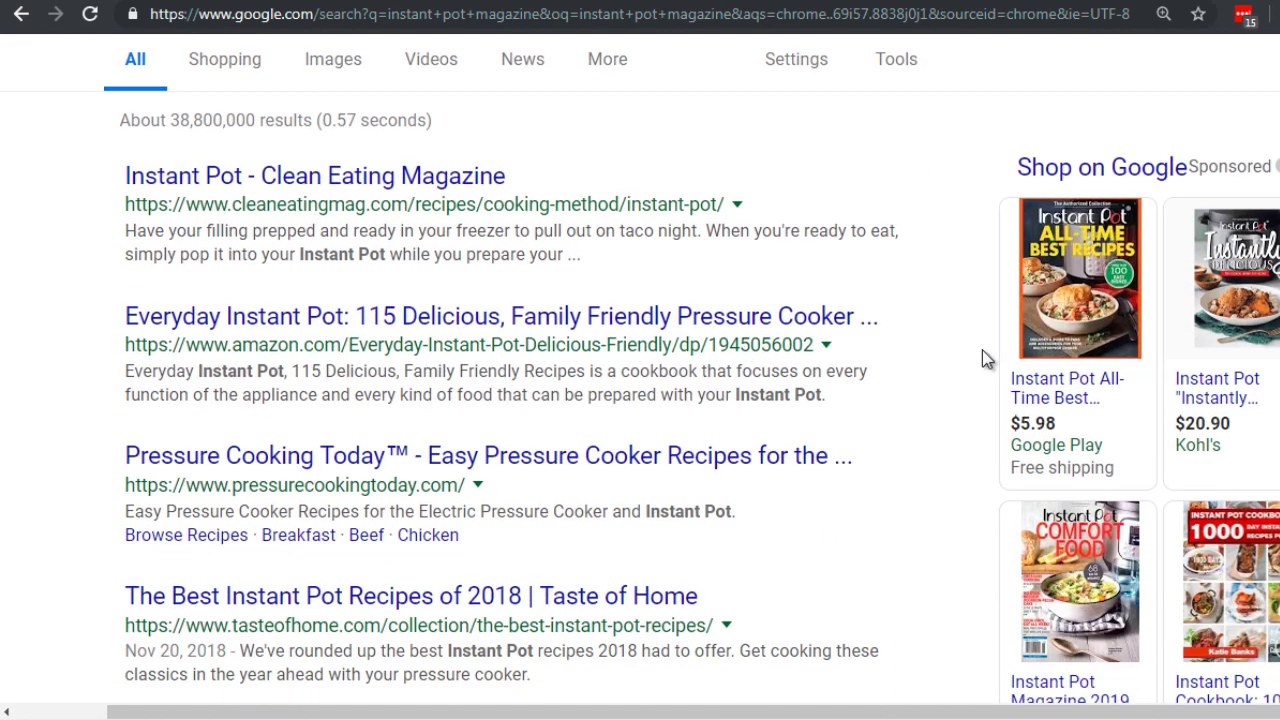
pyautogui.moveTo(1048, 280)
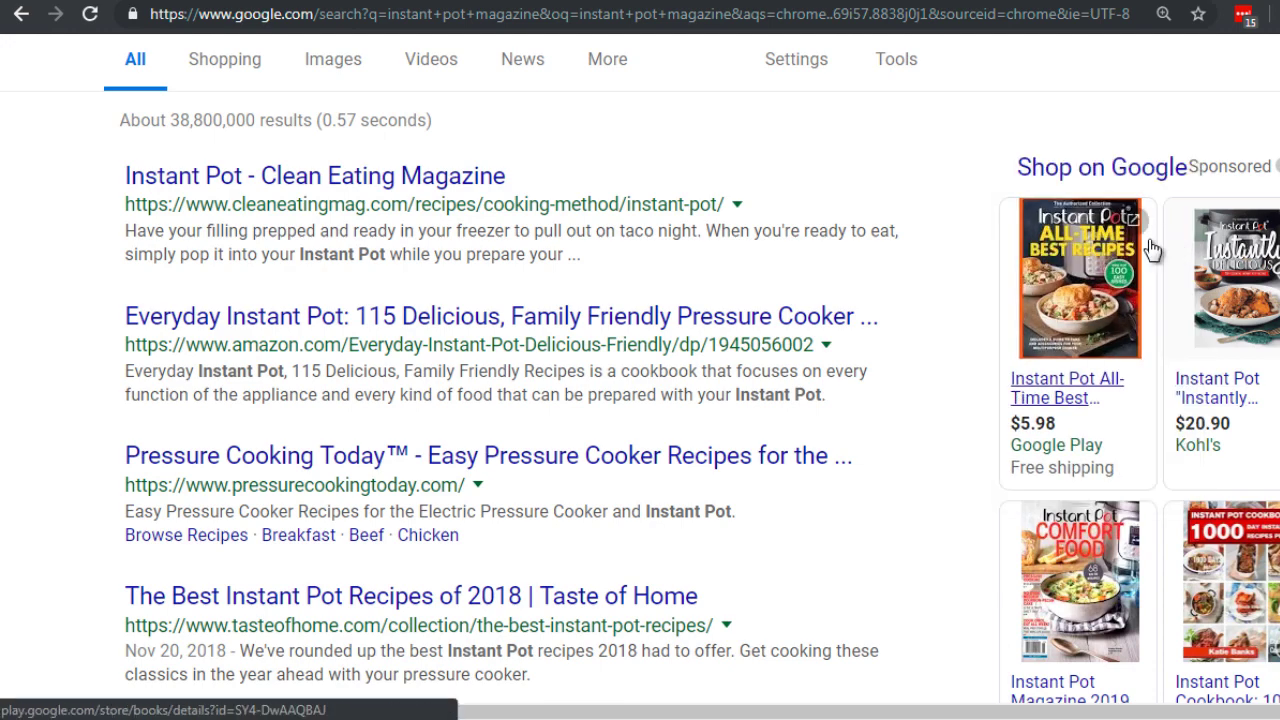
pyautogui.moveTo(1205, 277)
pyautogui.scroll(-1, 1205, 277)
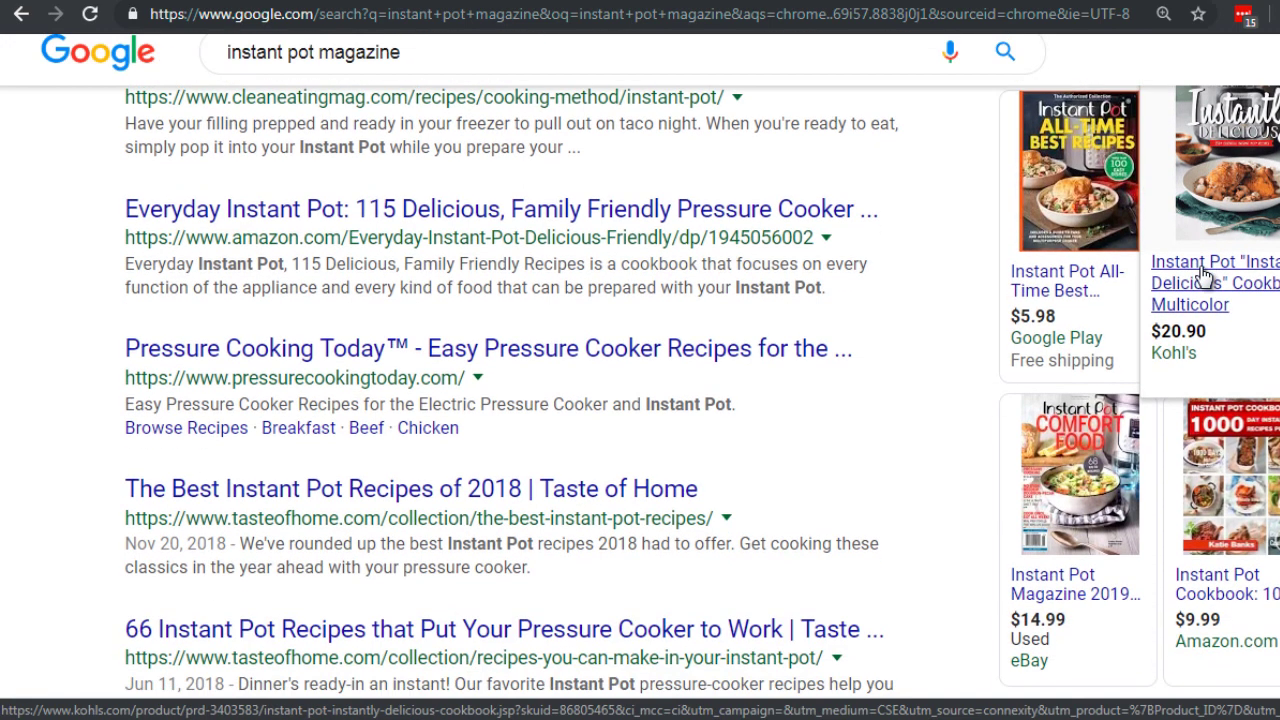
pyautogui.moveTo(1107, 523)
pyautogui.scroll(-1, 1180, 480)
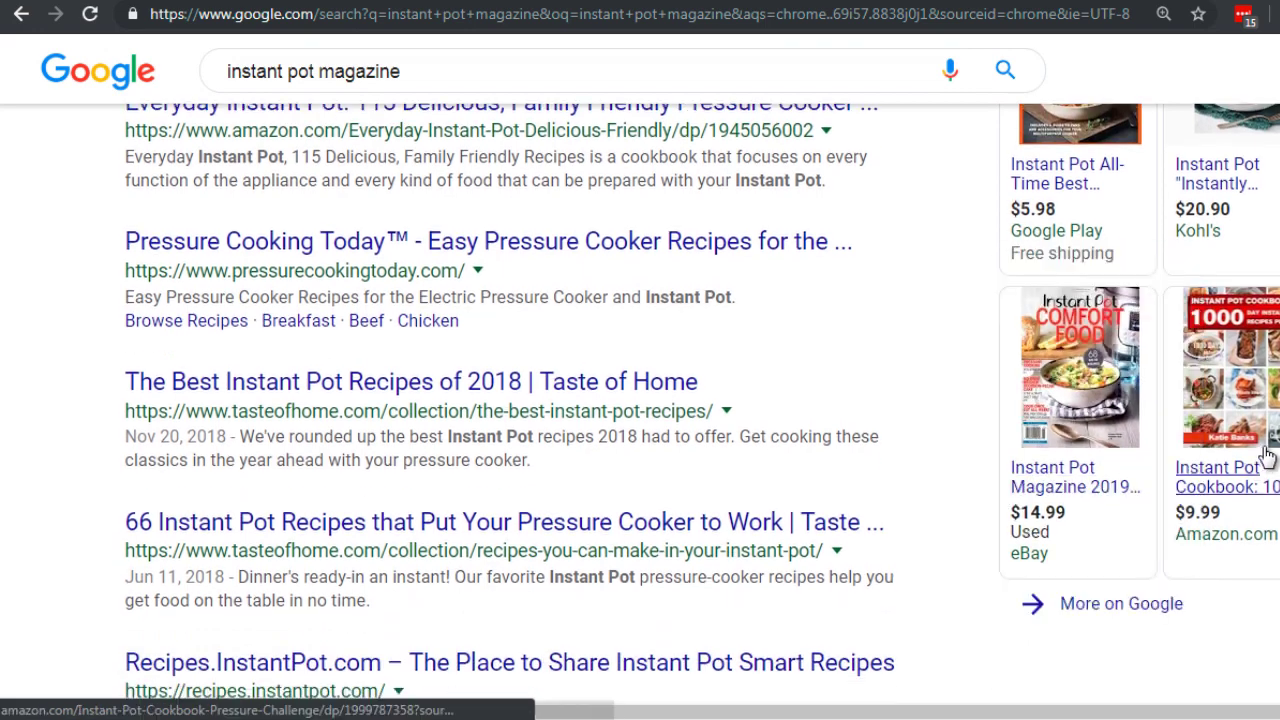
pyautogui.scroll(2, 466, 360)
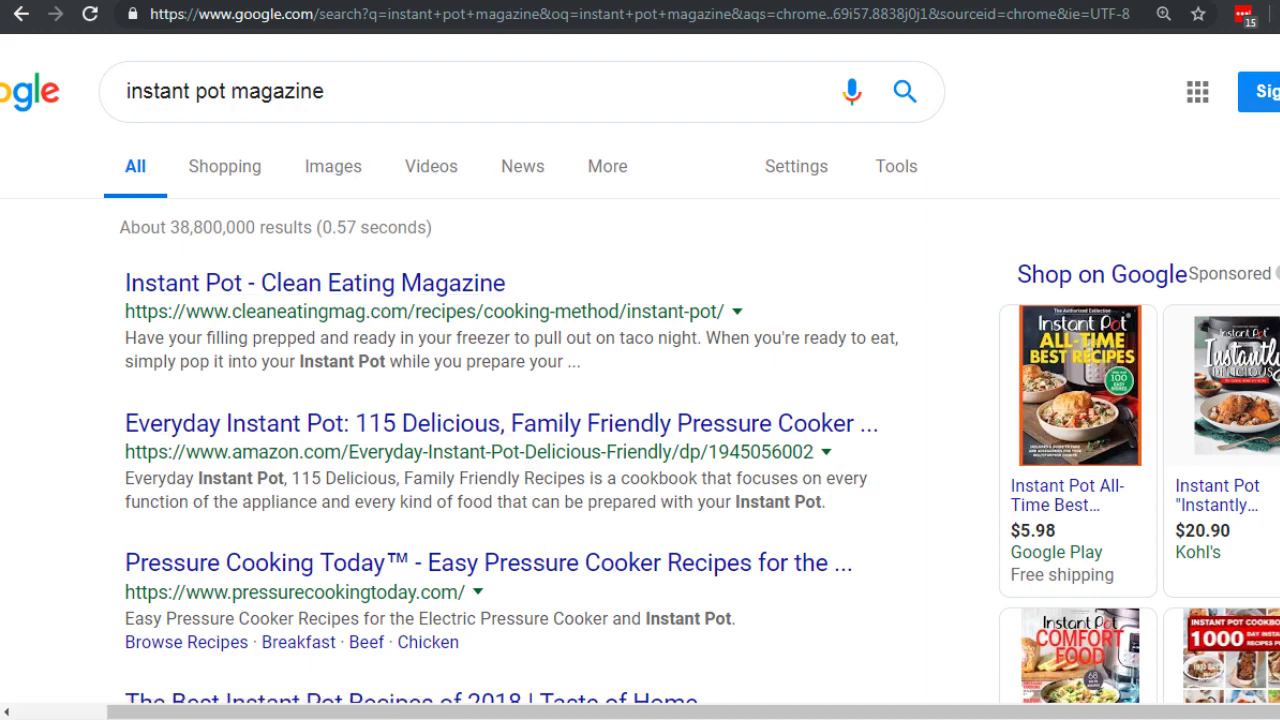
pyautogui.hotkey('alt', 'Tab')
pyautogui.scroll(15, 518, 316)
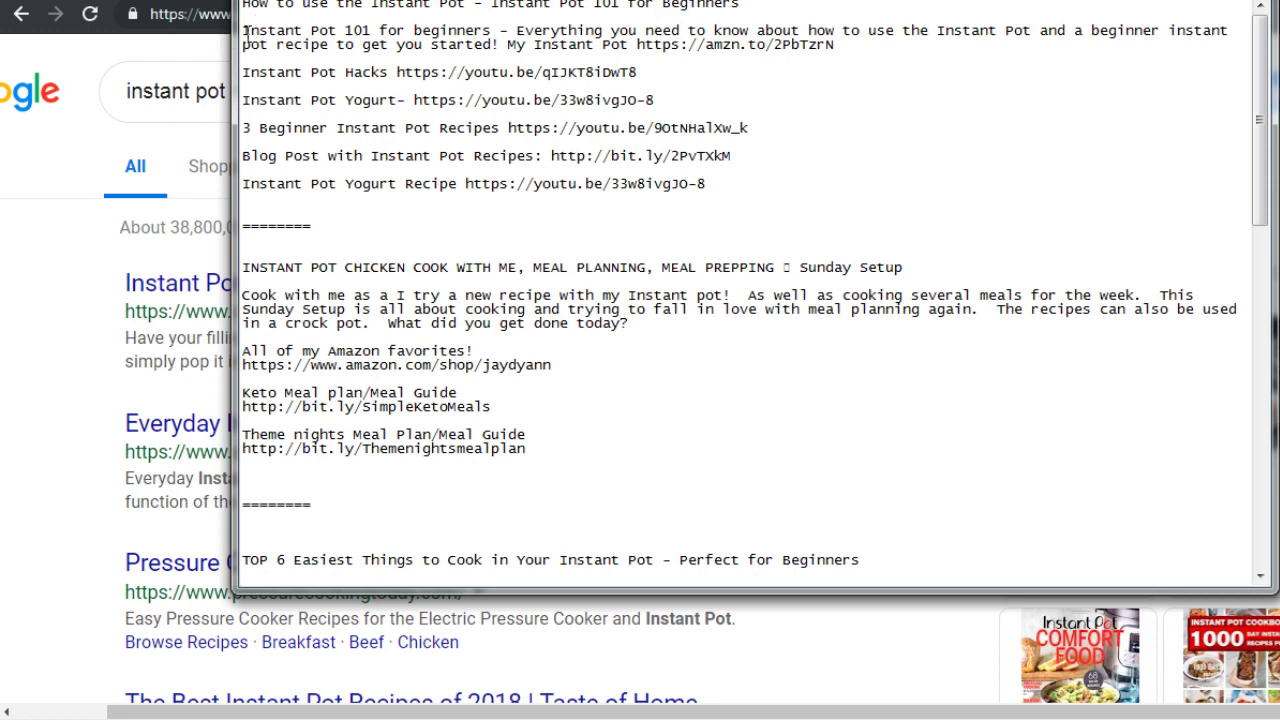
# Step: Highlight 'Instant Pot 101 for Beginners' and the word 'beginner' in the competitor description
pyautogui.moveTo(245, 35); pyautogui.dragTo(487, 33)
pyautogui.moveTo(745, 5); pyautogui.dragTo(491, 8)
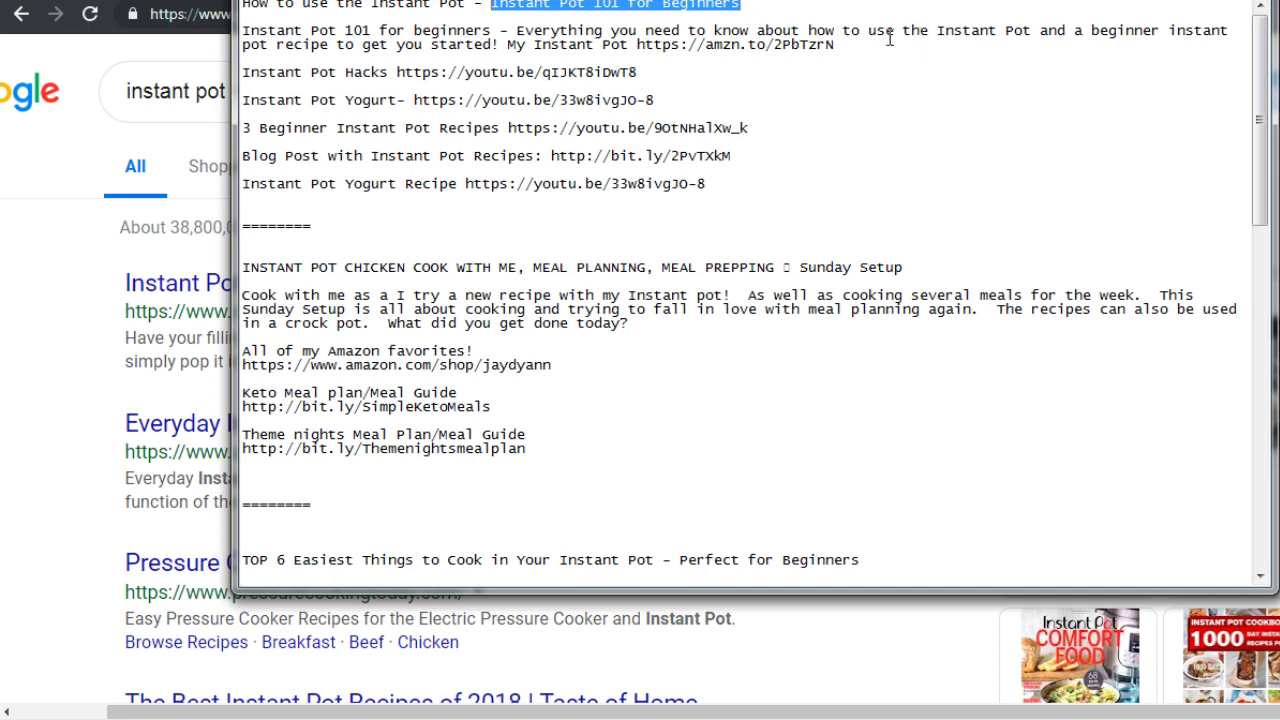
pyautogui.moveTo(1090, 31); pyautogui.dragTo(1158, 38)
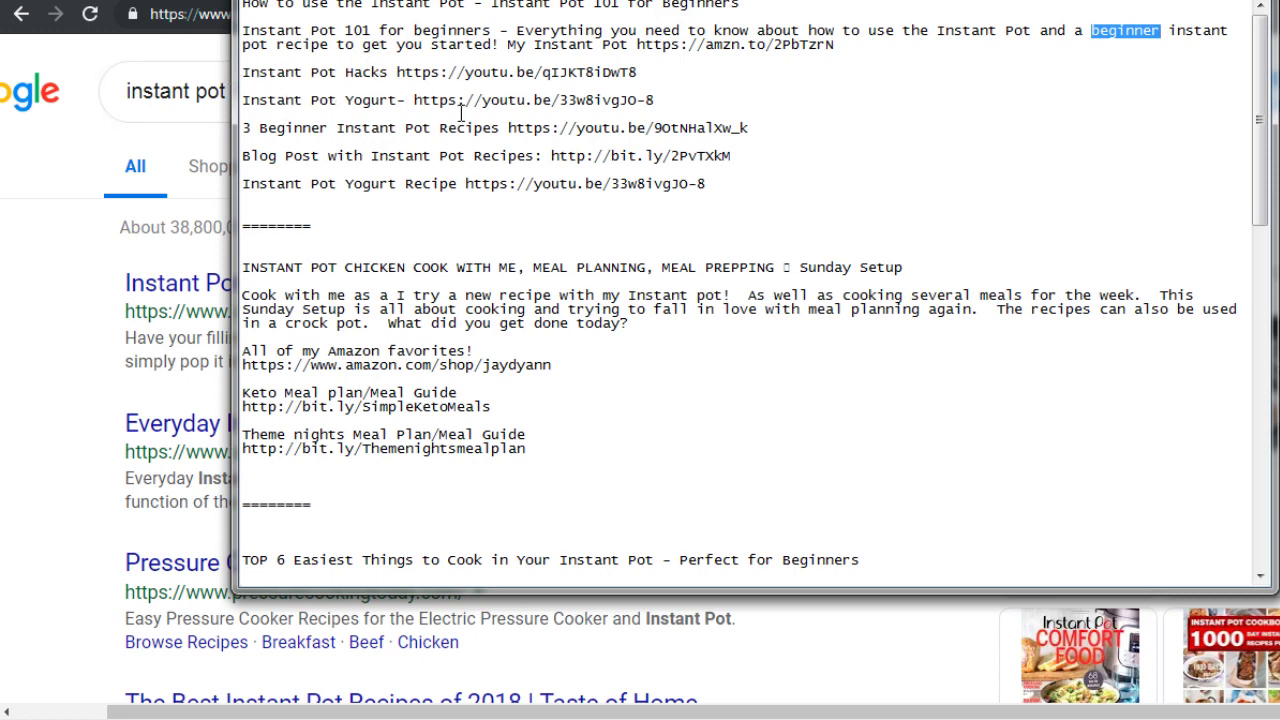
# Step: Highlight the block of Instant Pot video links, from Hacks through Yogurt Recipe
pyautogui.doubleClick(244, 76)
pyautogui.moveTo(244, 76); pyautogui.dragTo(664, 88)
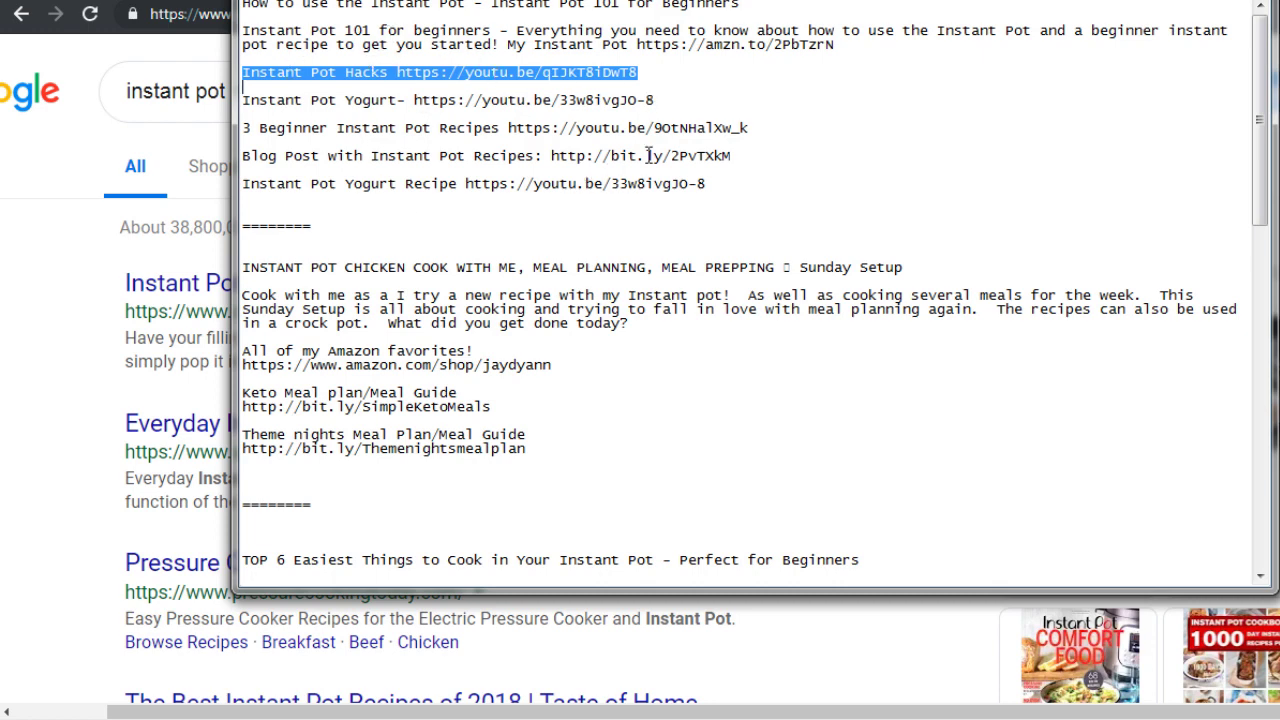
pyautogui.click(346, 100)
pyautogui.moveTo(346, 100); pyautogui.dragTo(248, 102)
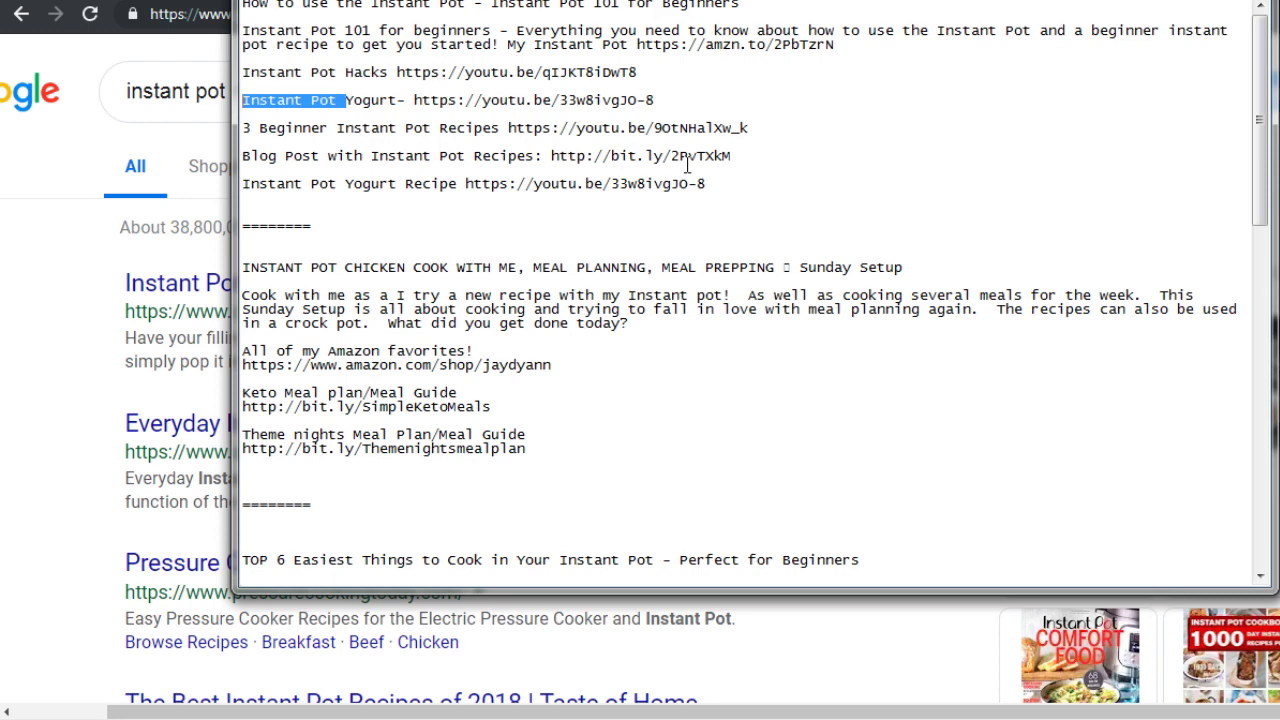
pyautogui.moveTo(740, 184); pyautogui.dragTo(240, 85)
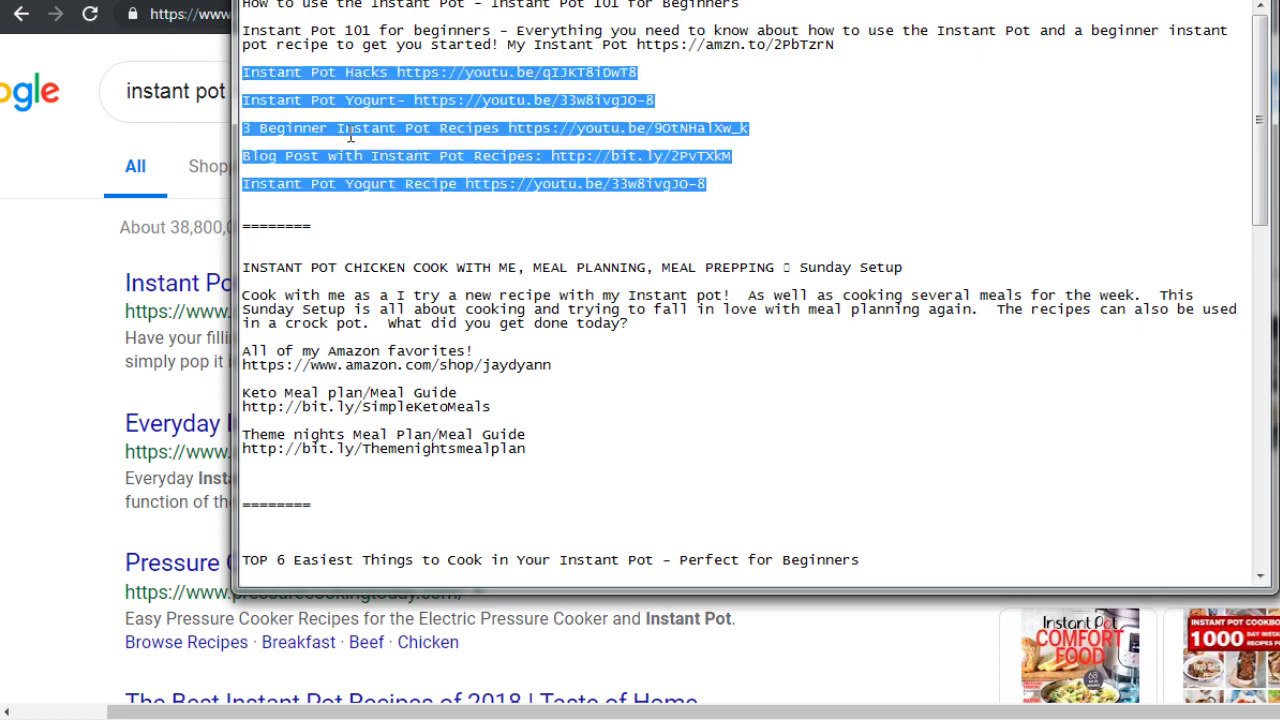
# Step: Highlight 'Instant pot!' and the Sunday Setup sentence, then scroll on to the TOP 6 description
pyautogui.scroll(-1, 349, 139)
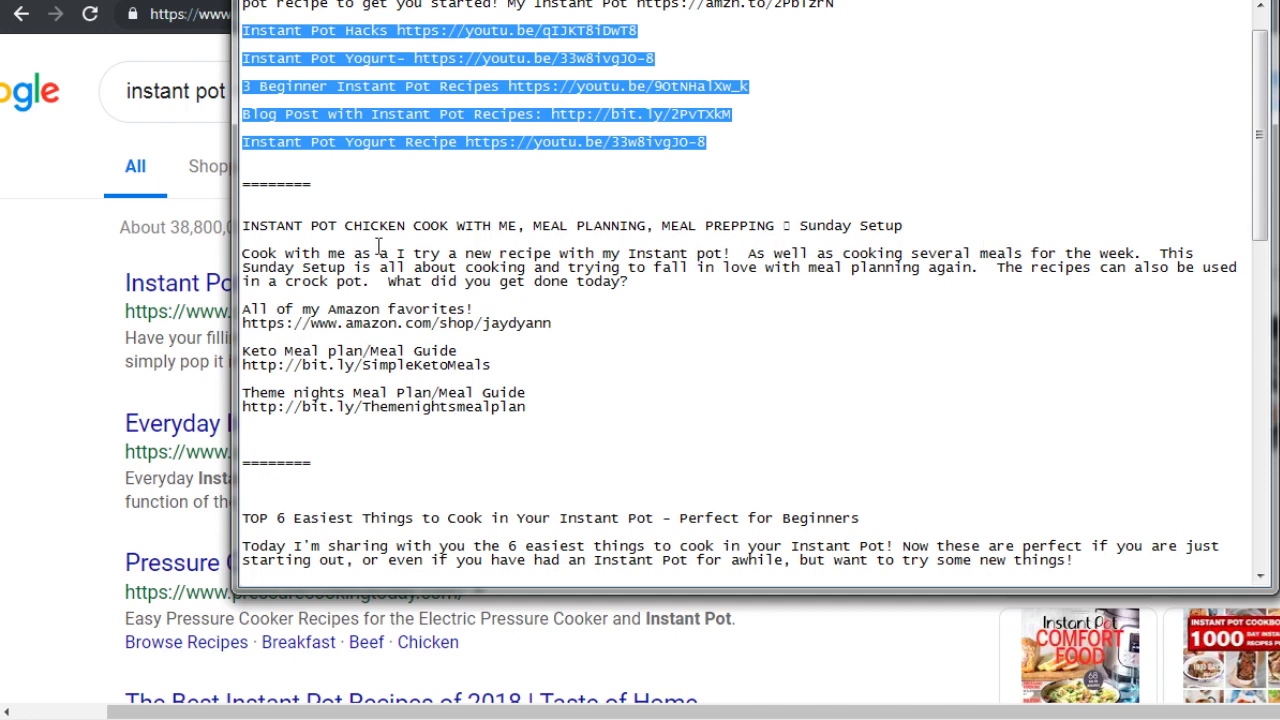
pyautogui.moveTo(631, 257); pyautogui.dragTo(731, 253)
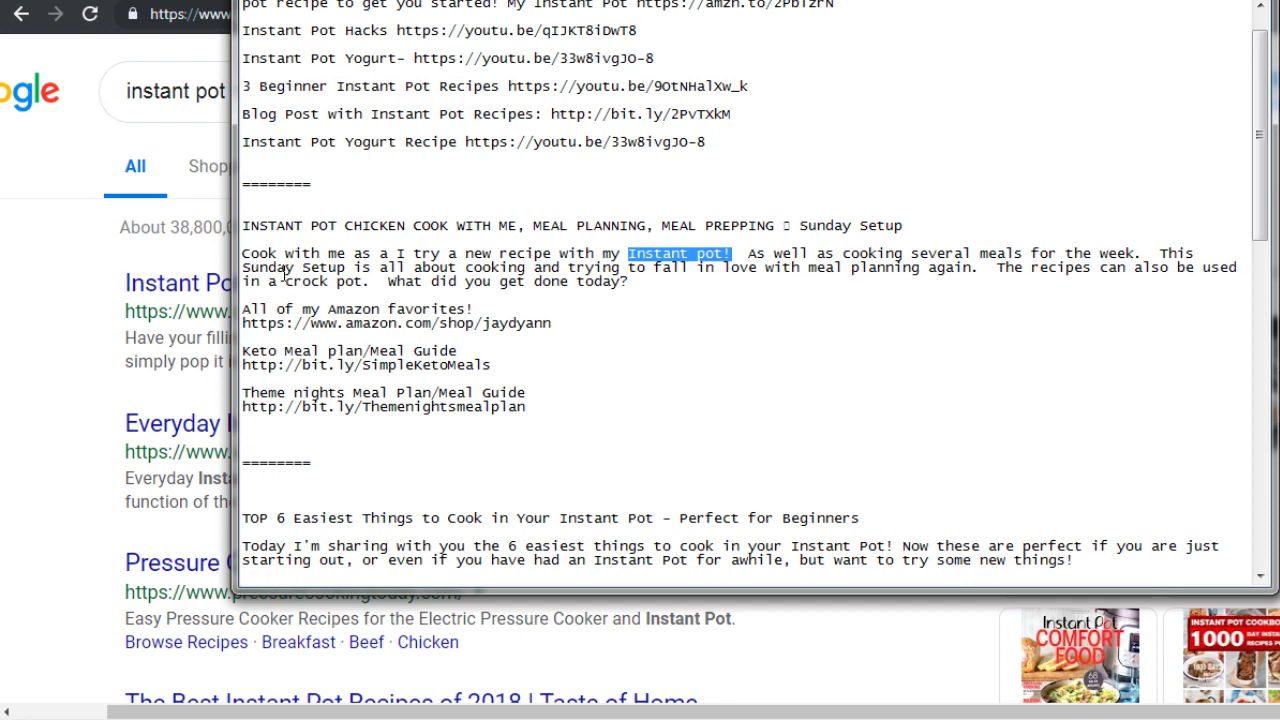
pyautogui.moveTo(285, 273); pyautogui.dragTo(700, 280)
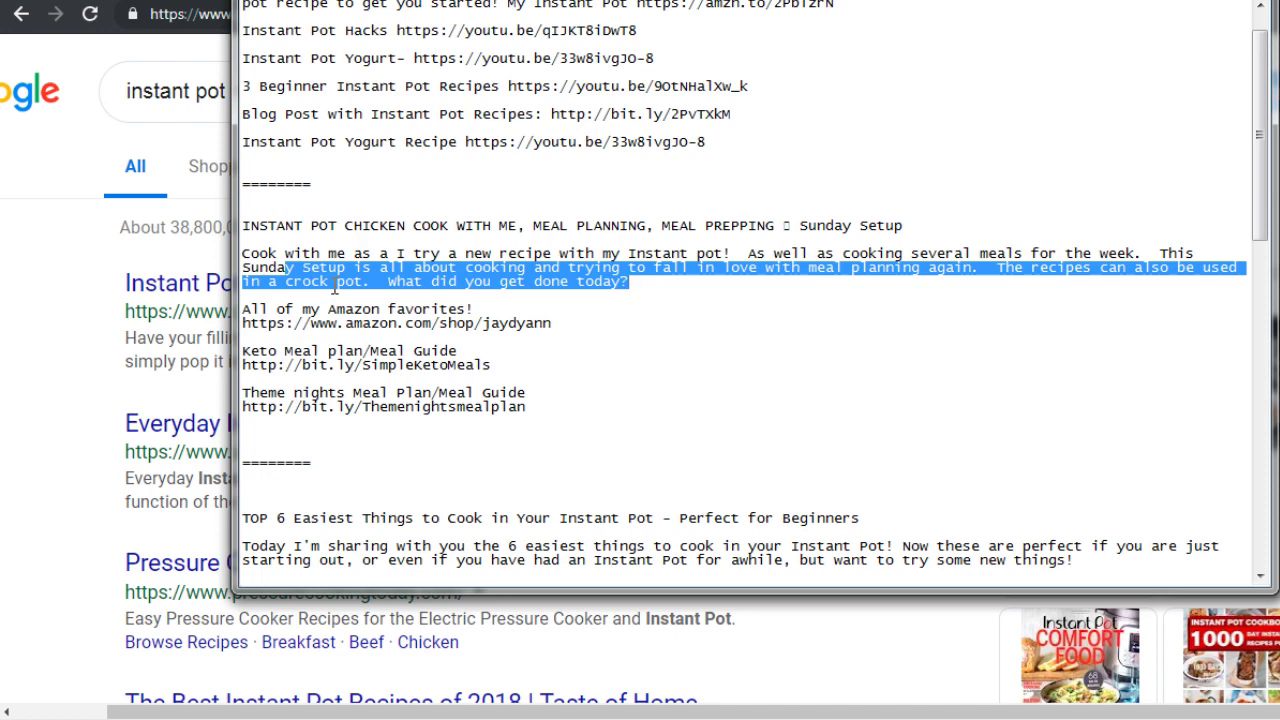
pyautogui.scroll(-9, 333, 288)
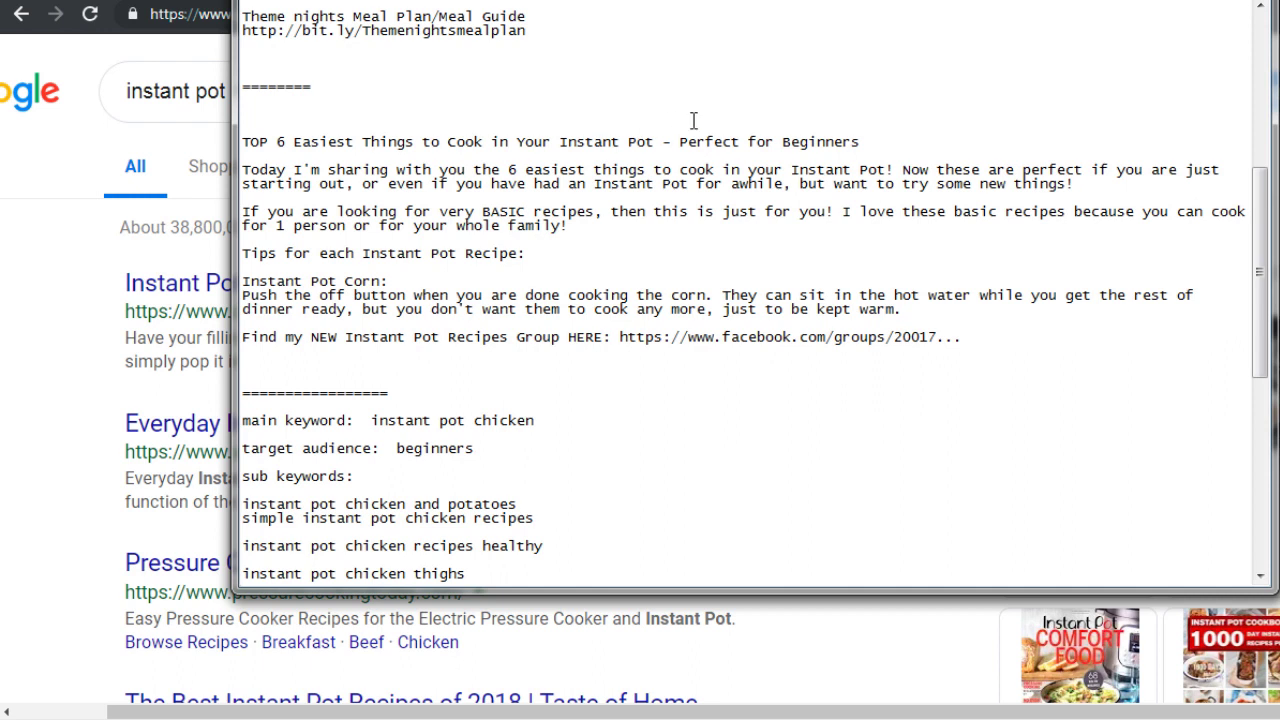
# Step: Highlight the TOP 6 title and the very BASIC recipes paragraph, then switch to YouTube's results
pyautogui.moveTo(864, 141); pyautogui.dragTo(686, 143)
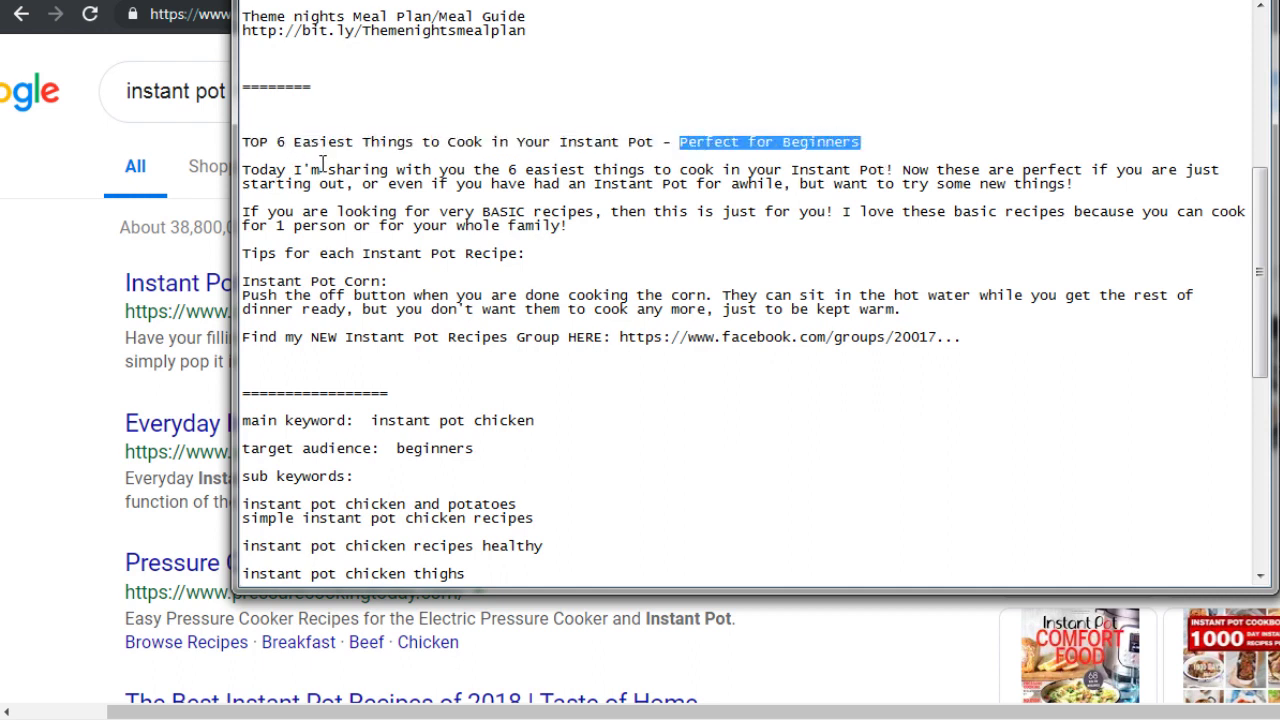
pyautogui.click(323, 164)
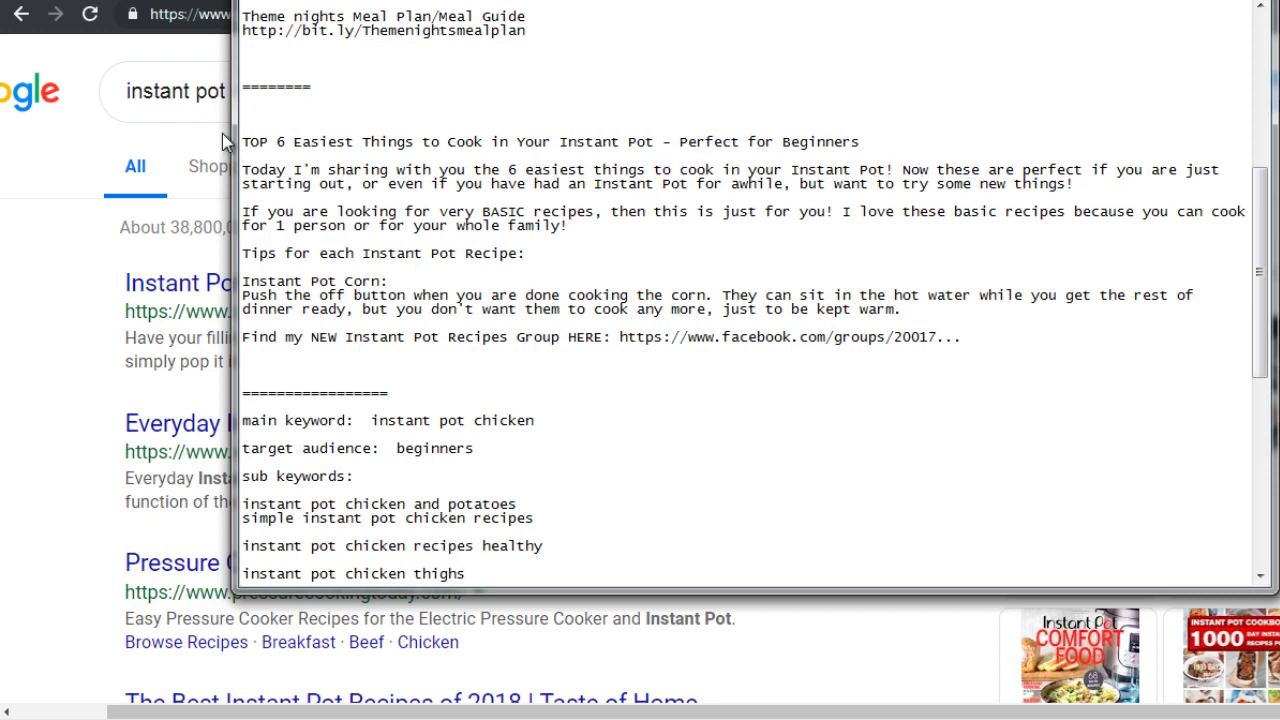
pyautogui.keyDown('shift'); pyautogui.click(860, 142); pyautogui.keyUp('shift')
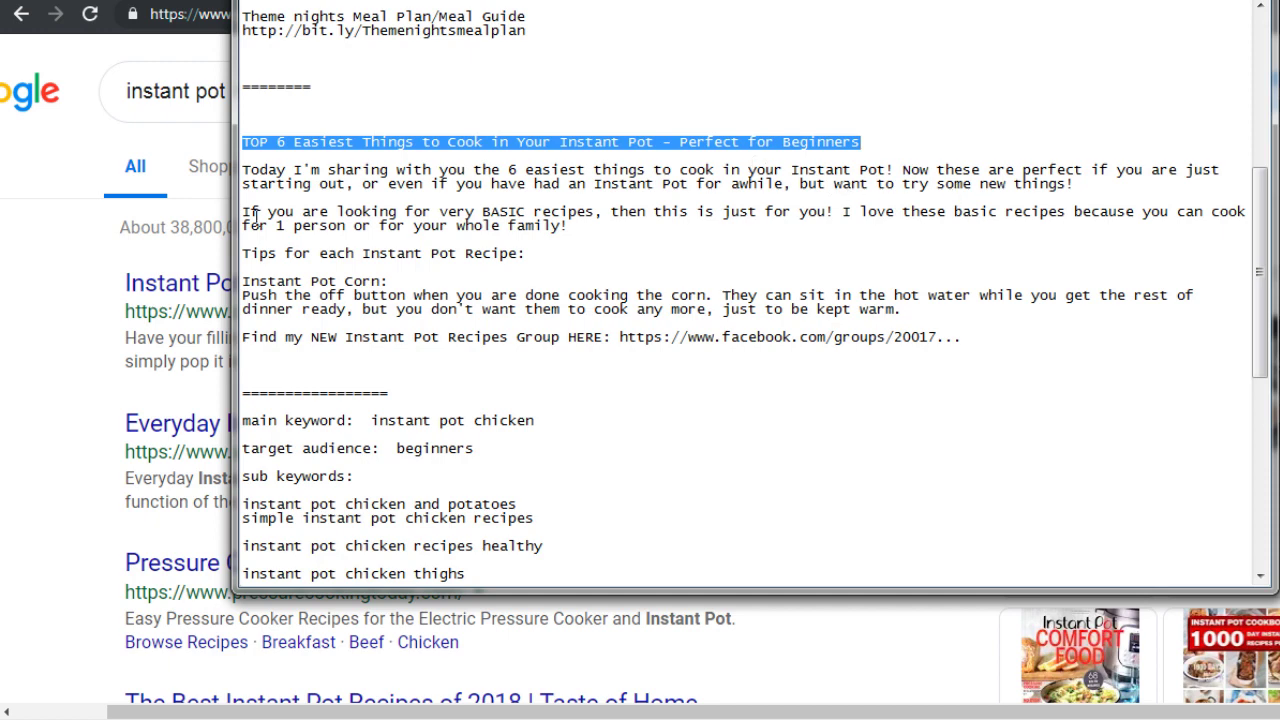
pyautogui.moveTo(243, 212); pyautogui.dragTo(621, 242)
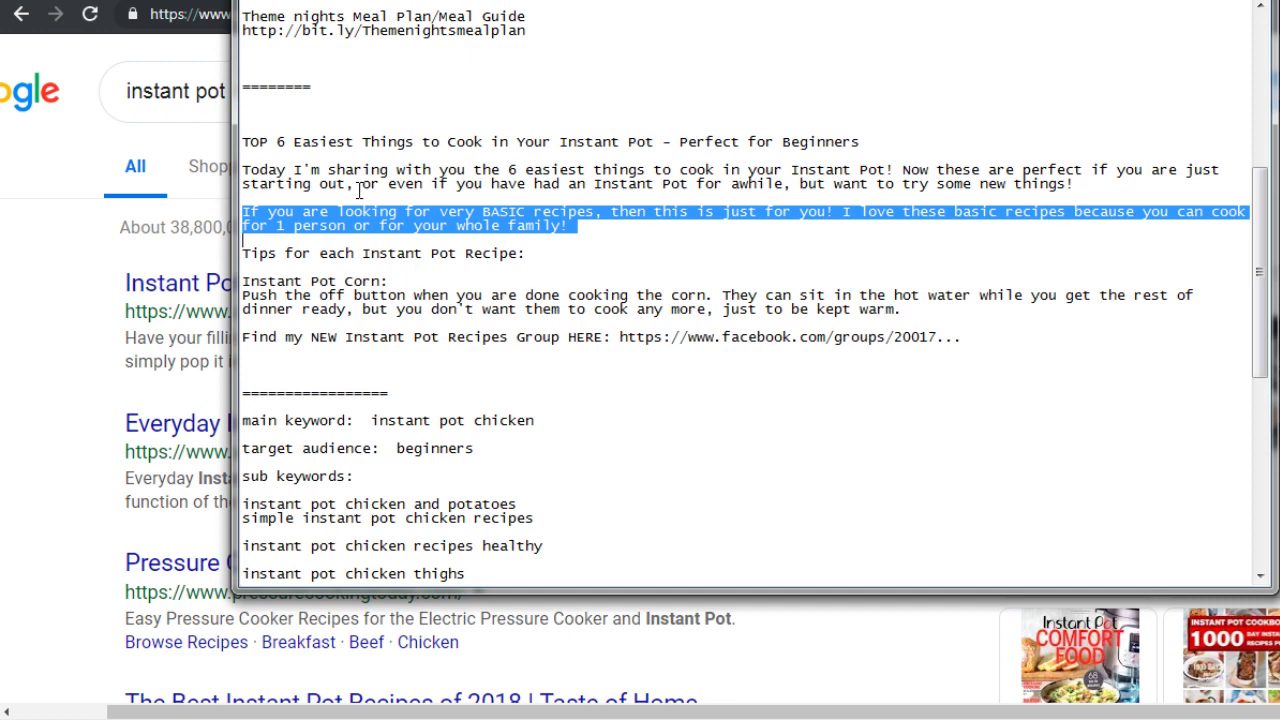
pyautogui.hotkey('alt', 'Tab')
pyautogui.hotkey('ctrl', 'Tab')
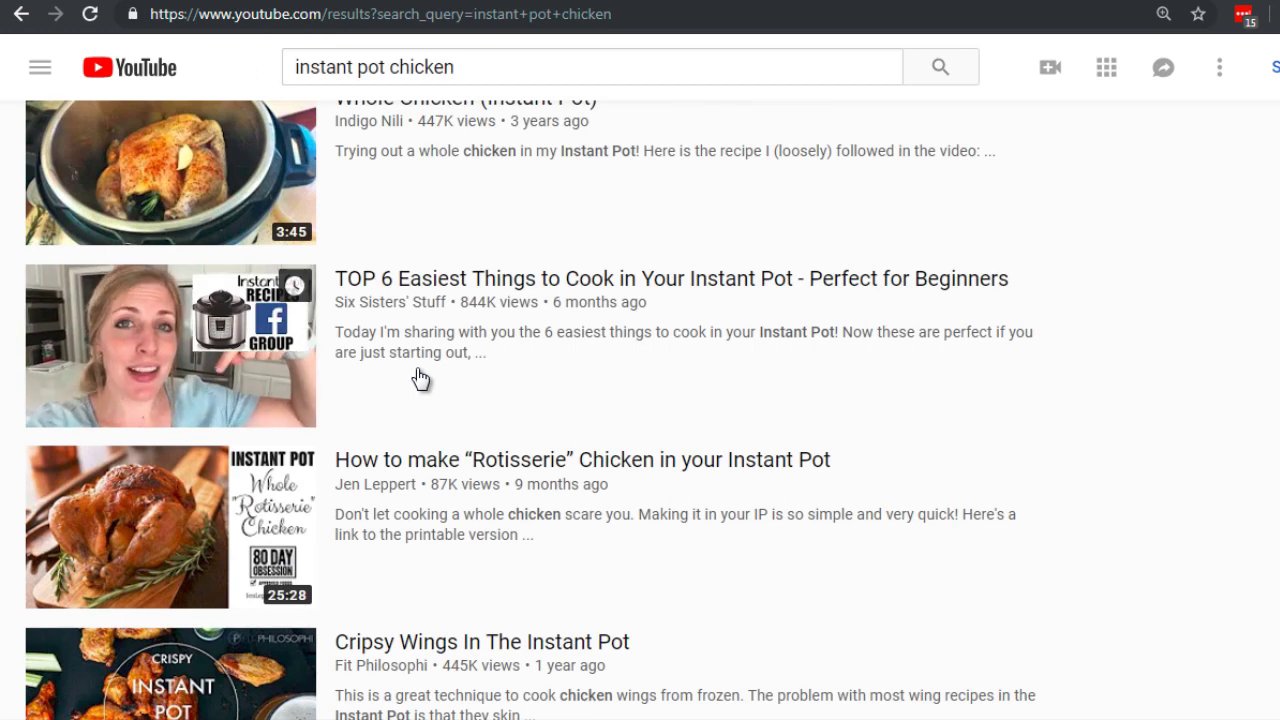
pyautogui.scroll(1, 420, 376)
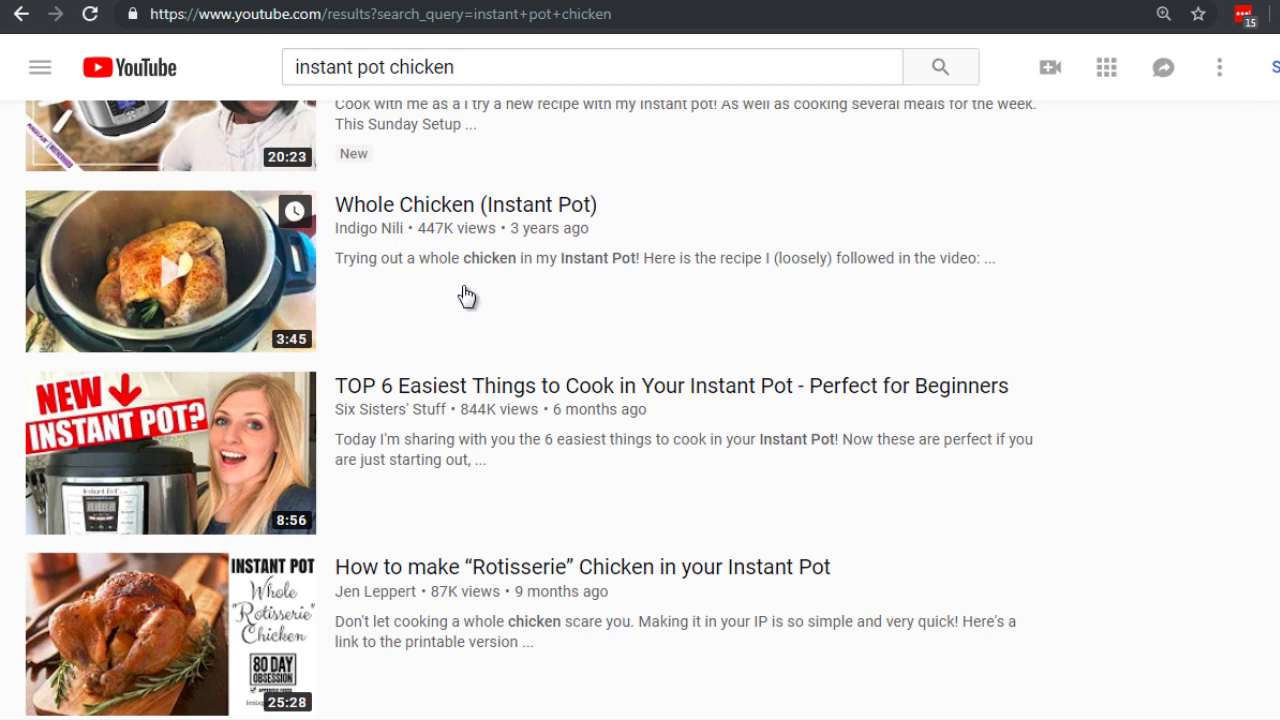
pyautogui.scroll(1, 467, 296)
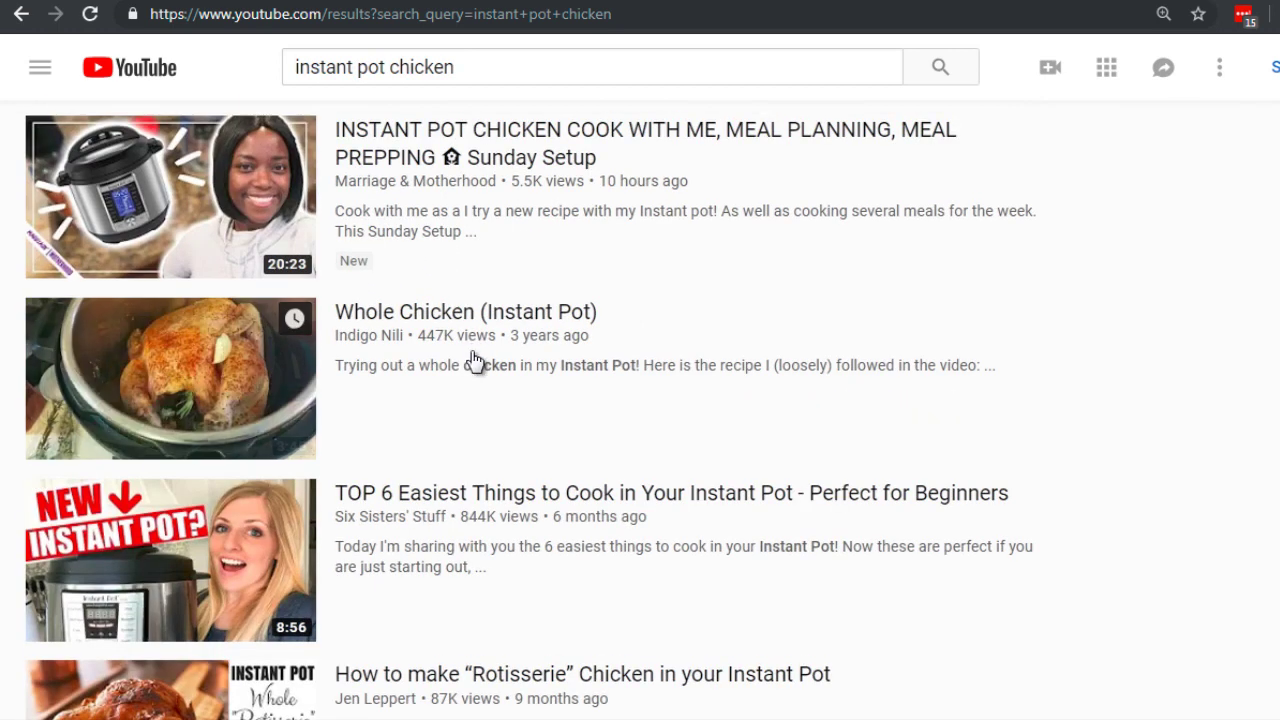